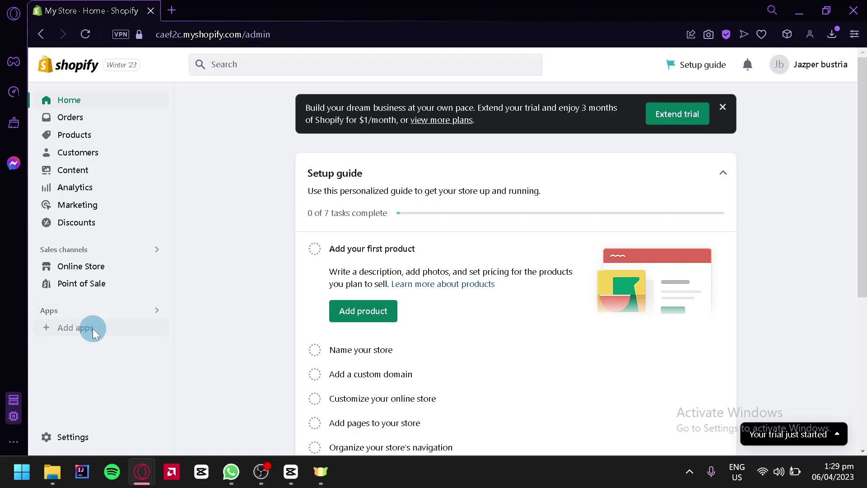
# Step: From the Add apps recommendations, open the Shopify App Store in a new browser tab
pyautogui.click(94, 334)
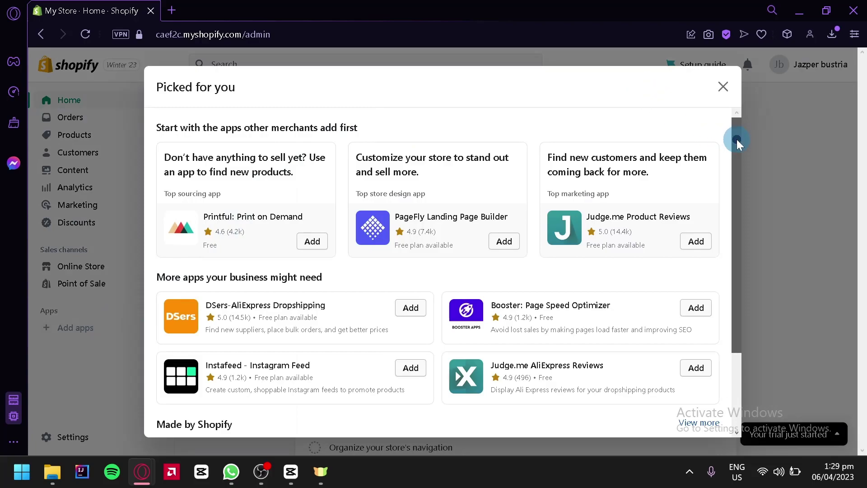
pyautogui.moveTo(737, 139); pyautogui.dragTo(721, 207)
pyautogui.scroll(2, 451, 219)
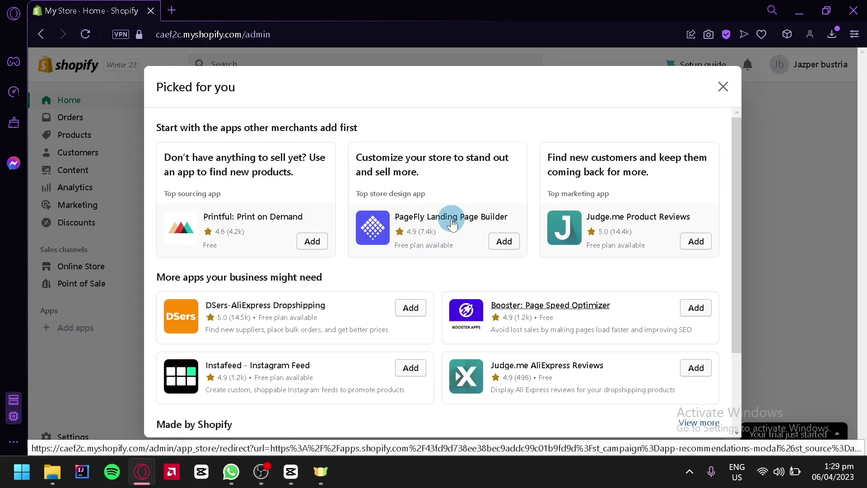
pyautogui.scroll(-3, 452, 219)
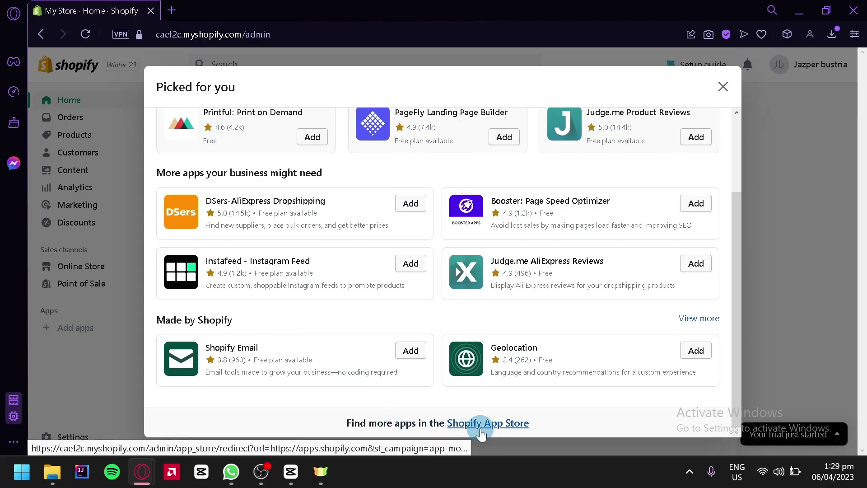
pyautogui.click(457, 425)
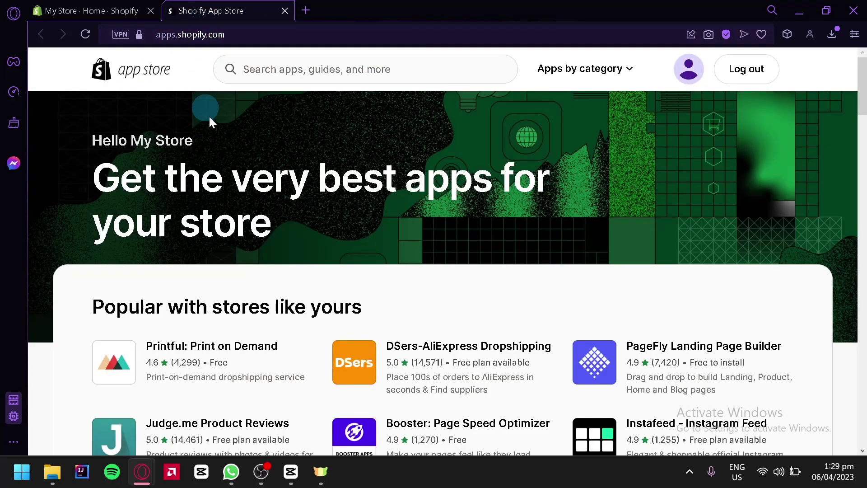
# Step: Search the App Store for 'printify' to list its 11 matching apps
pyautogui.scroll(-20, 232, 139)
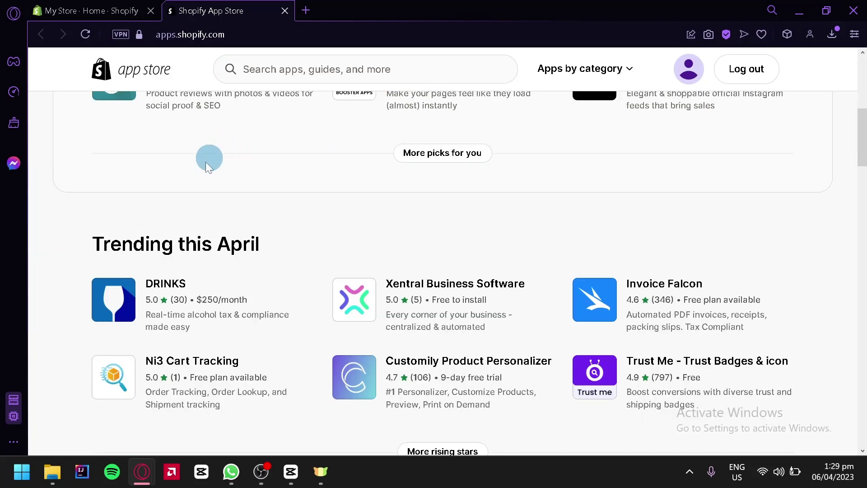
pyautogui.scroll(20, 275, 241)
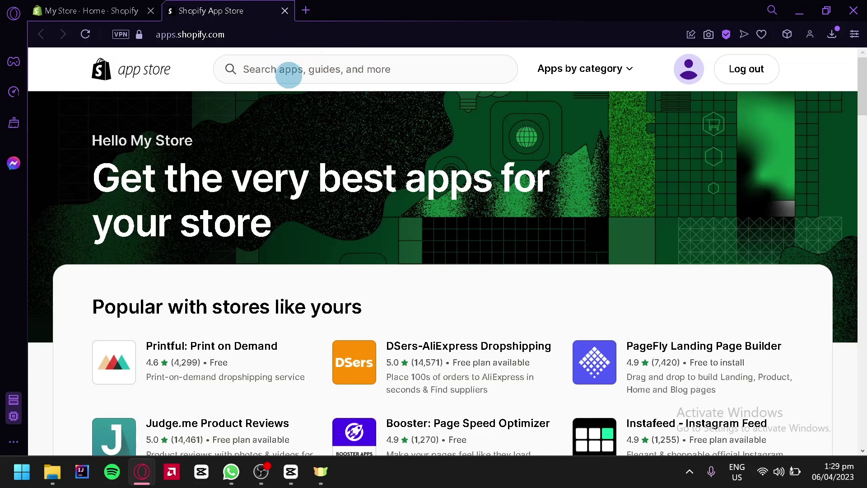
pyautogui.click(296, 70)
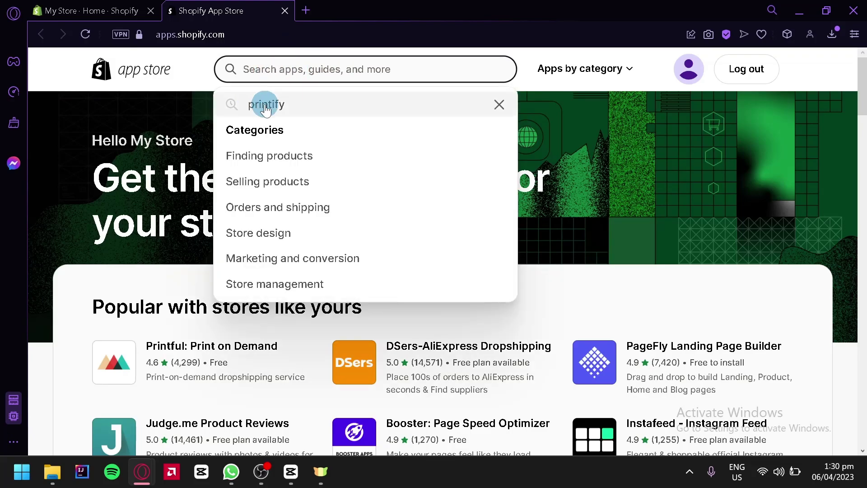
pyautogui.moveTo(254, 105); pyautogui.dragTo(265, 107)
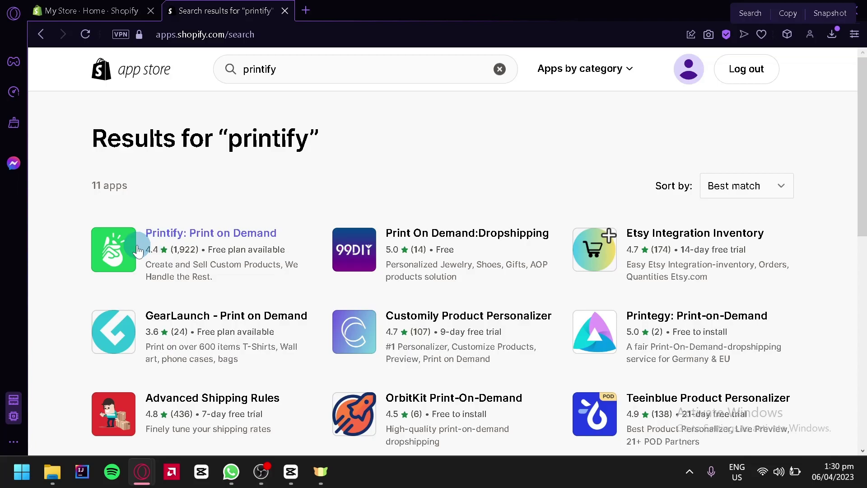
# Step: Add and install Printify: Print on Demand into the store from its app listing
pyautogui.click(113, 261)
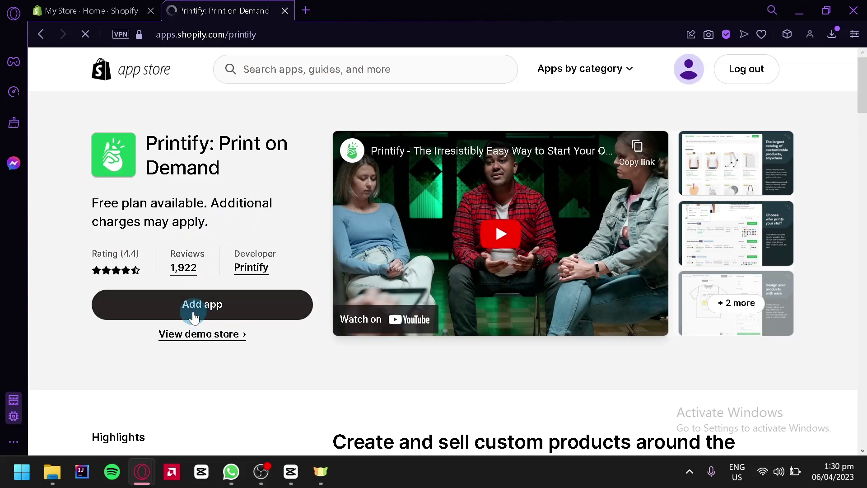
pyautogui.click(195, 317)
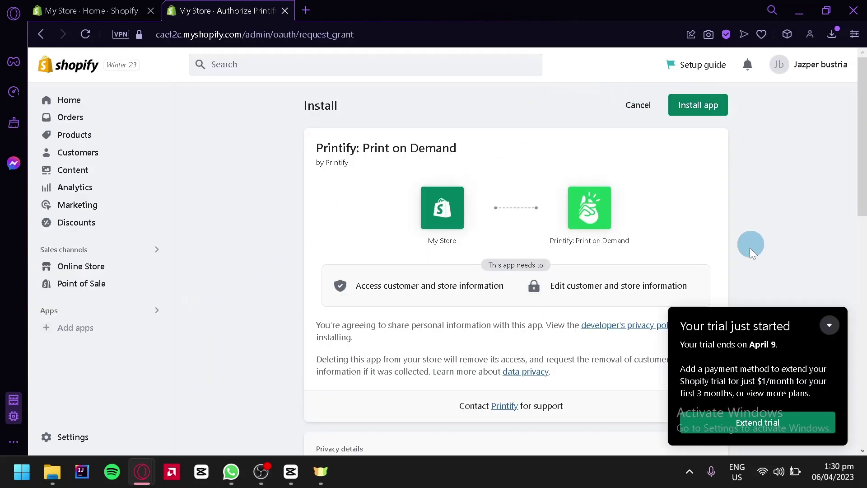
pyautogui.click(830, 325)
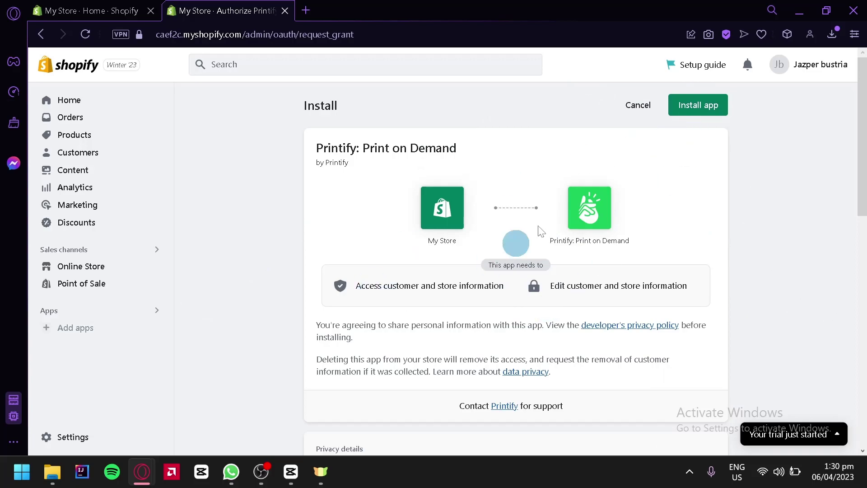
pyautogui.click(703, 114)
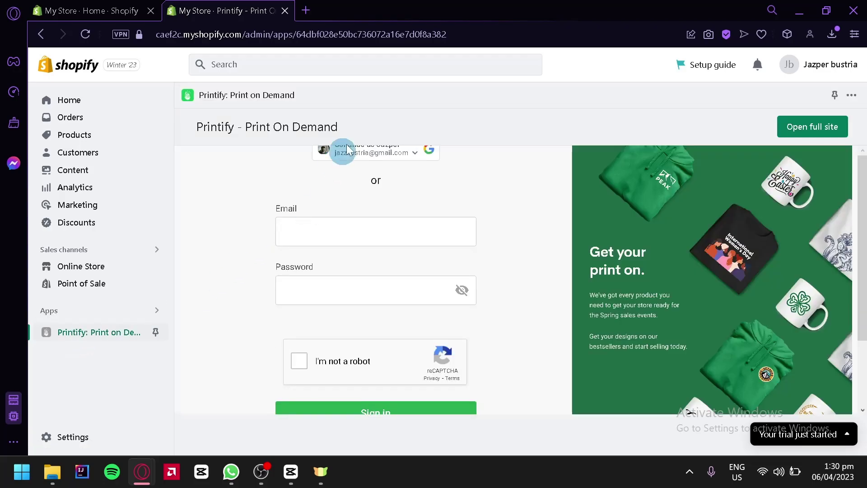
# Step: Sign in to Printify with the Google account and open printify.com as the full site
pyautogui.scroll(-2, 450, 202)
pyautogui.scroll(2, 560, 176)
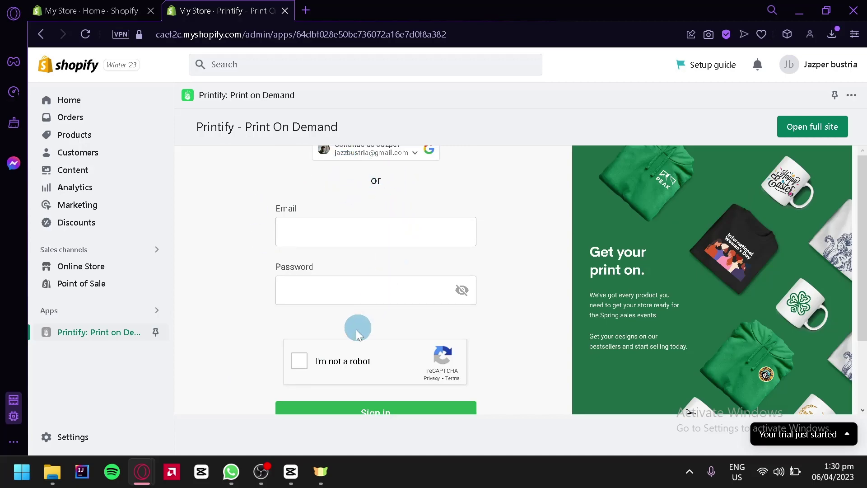
pyautogui.scroll(-2, 331, 213)
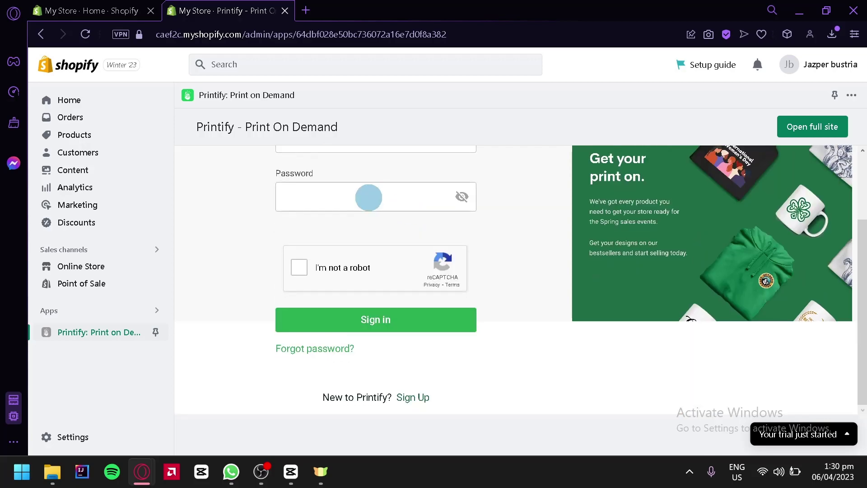
pyautogui.scroll(2, 420, 280)
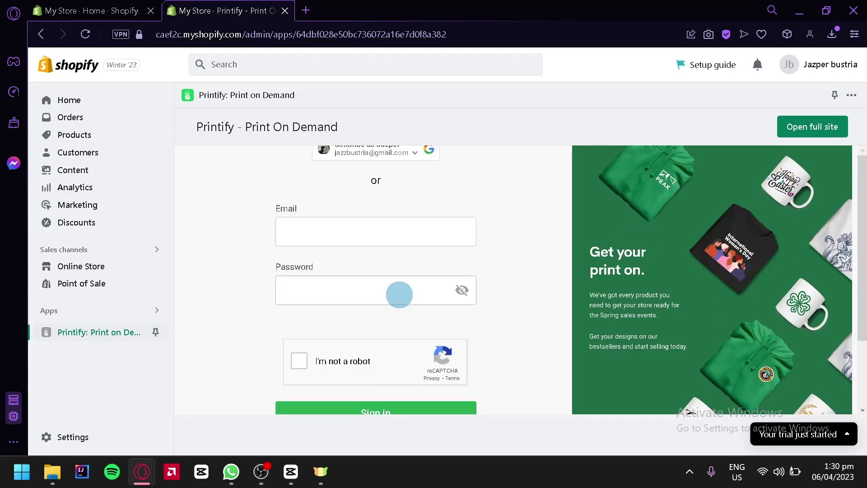
pyautogui.click(377, 162)
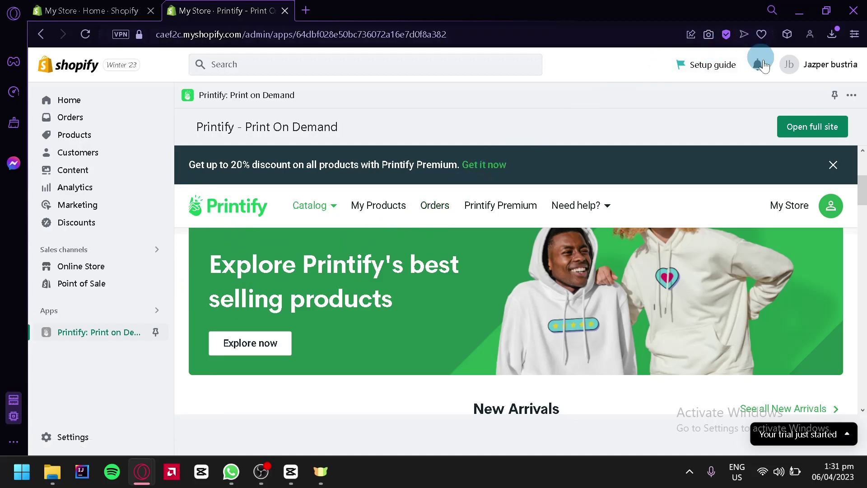
pyautogui.click(790, 132)
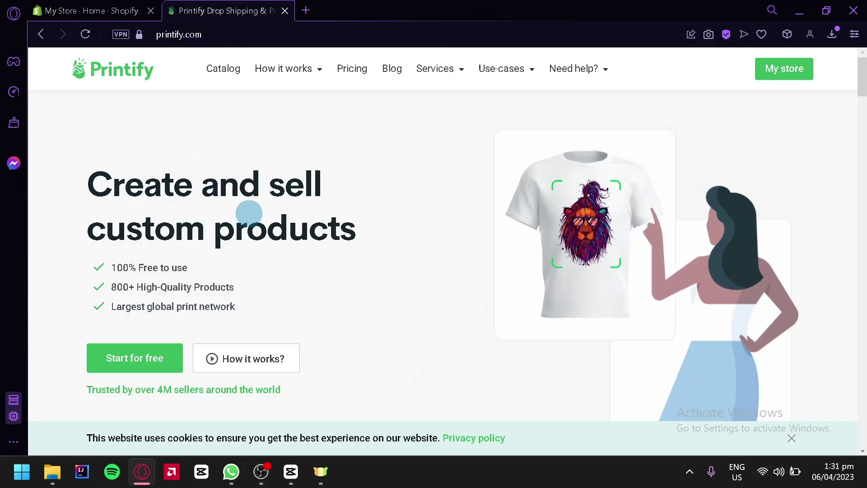
# Step: Go to My store's My Products page on printify.com, which has no products yet
pyautogui.scroll(-5, 273, 201)
pyautogui.scroll(5, 272, 199)
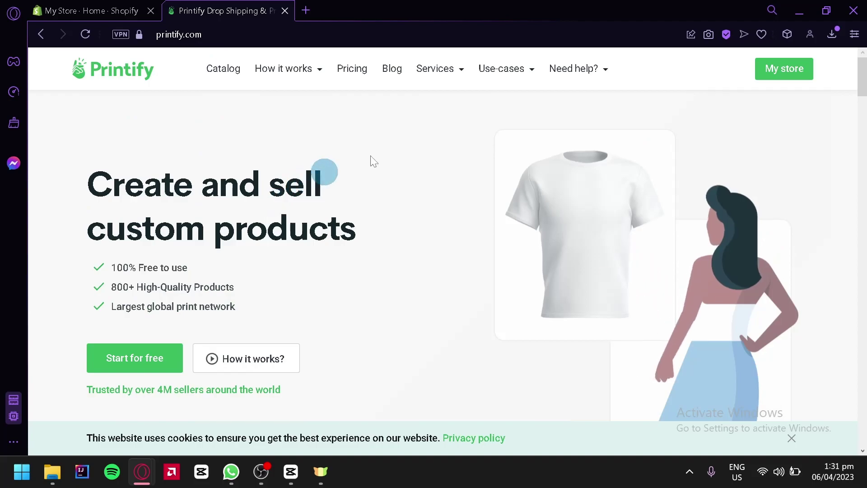
pyautogui.click(783, 72)
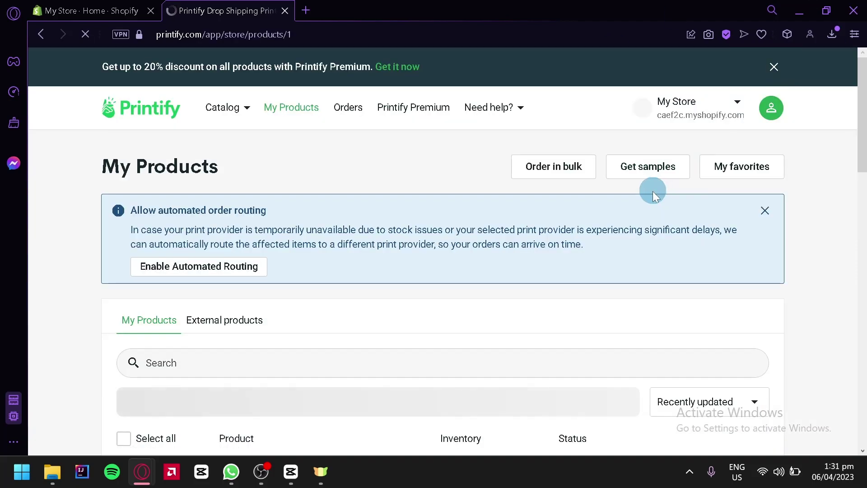
pyautogui.scroll(-2, 652, 191)
pyautogui.scroll(2, 651, 192)
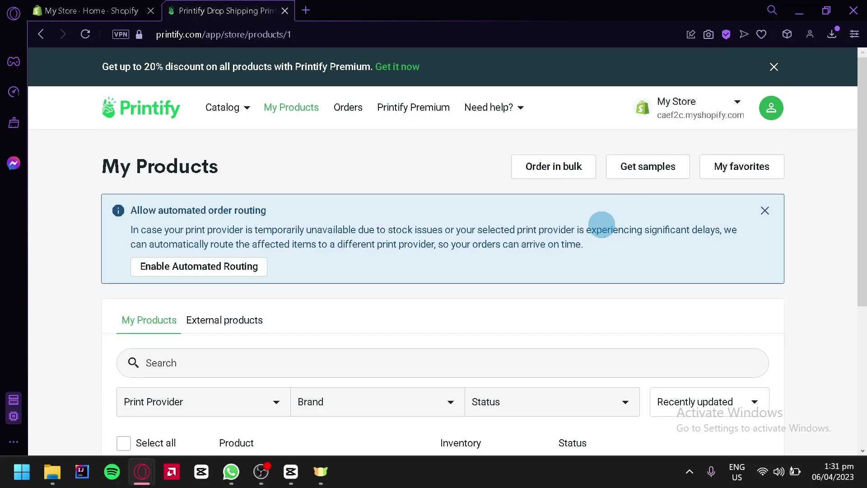
pyautogui.scroll(-4, 518, 196)
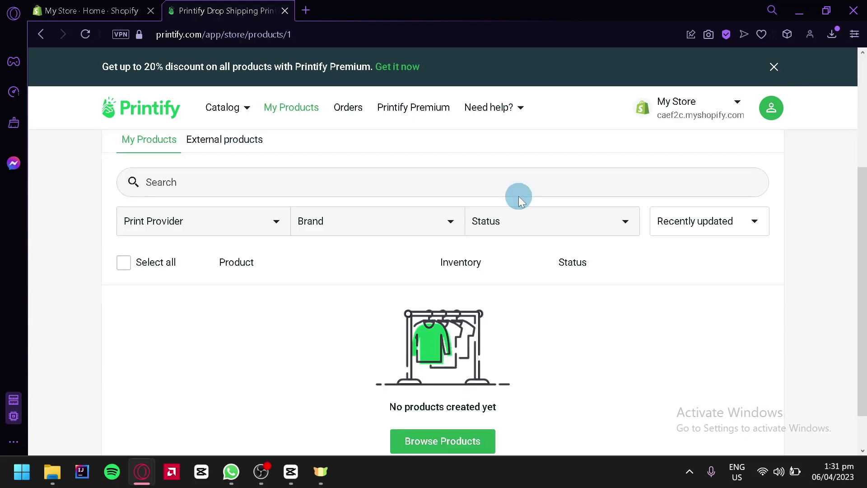
pyautogui.scroll(4, 519, 196)
# Step: Close Shopify's app recommendations, confirm the Products page is empty, then return to Printify
pyautogui.click(131, 11)
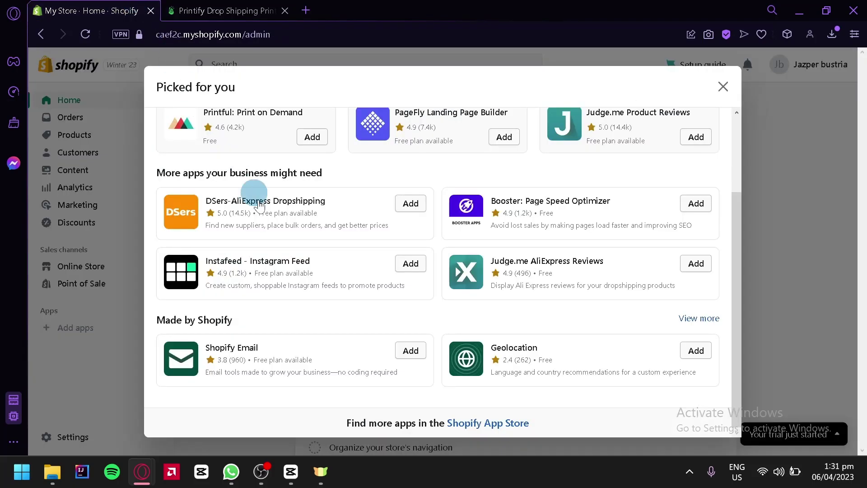
pyautogui.click(714, 93)
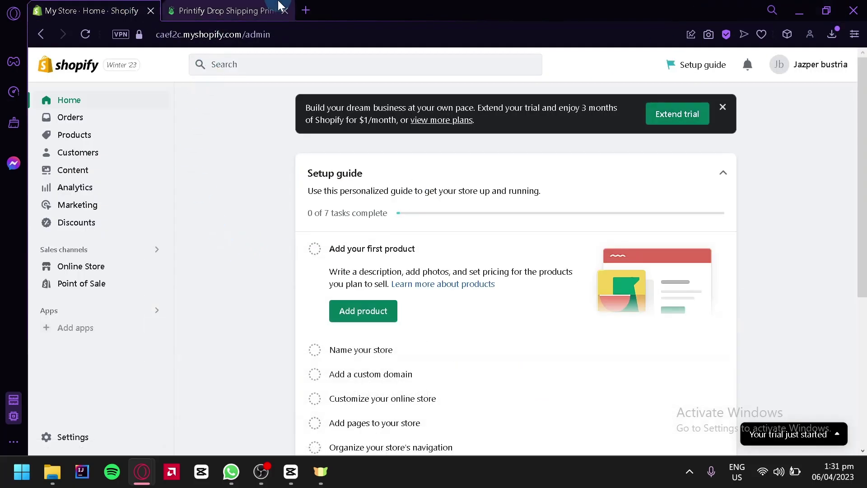
pyautogui.click(267, 10)
pyautogui.click(81, 10)
pyautogui.click(53, 134)
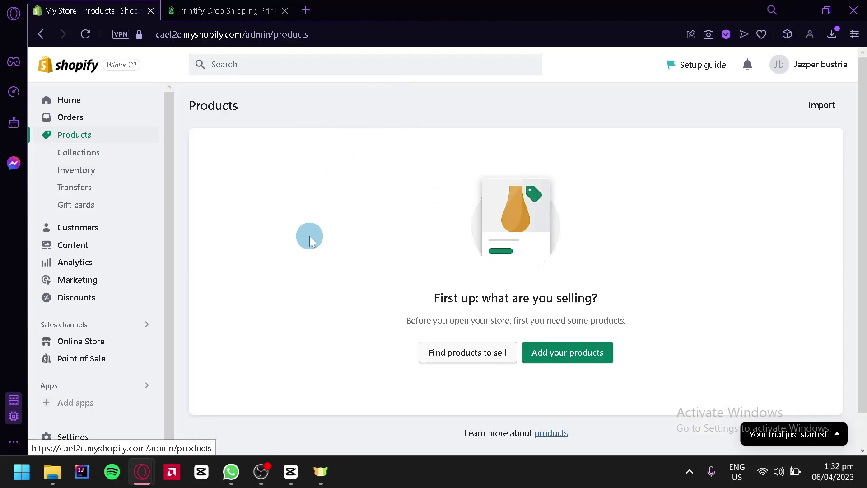
pyautogui.click(249, 7)
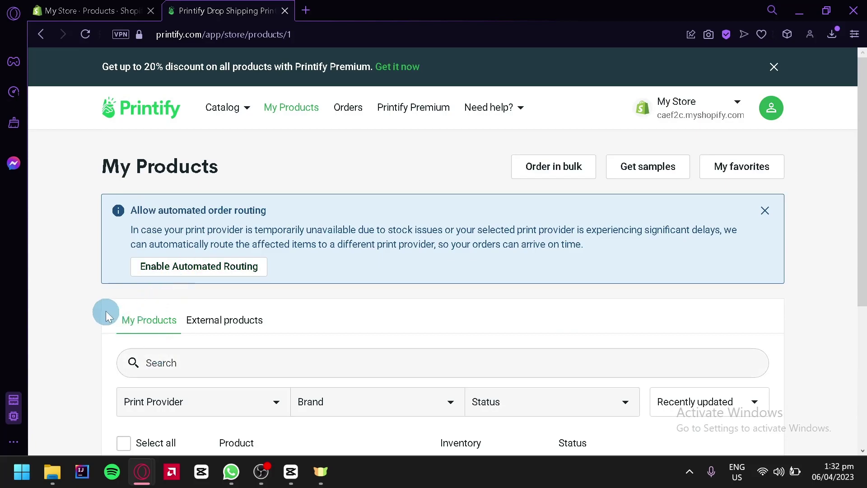
# Step: Open Printify's Catalog menu showing Men's Clothing, Women's Clothing, Accessories and Home & Living
pyautogui.scroll(-5, 111, 297)
pyautogui.scroll(5, 111, 294)
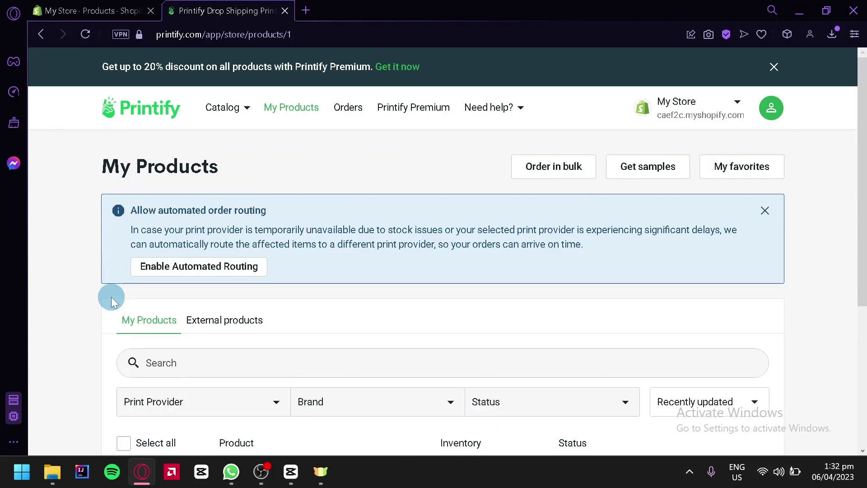
pyautogui.scroll(-4, 371, 267)
pyautogui.scroll(4, 163, 298)
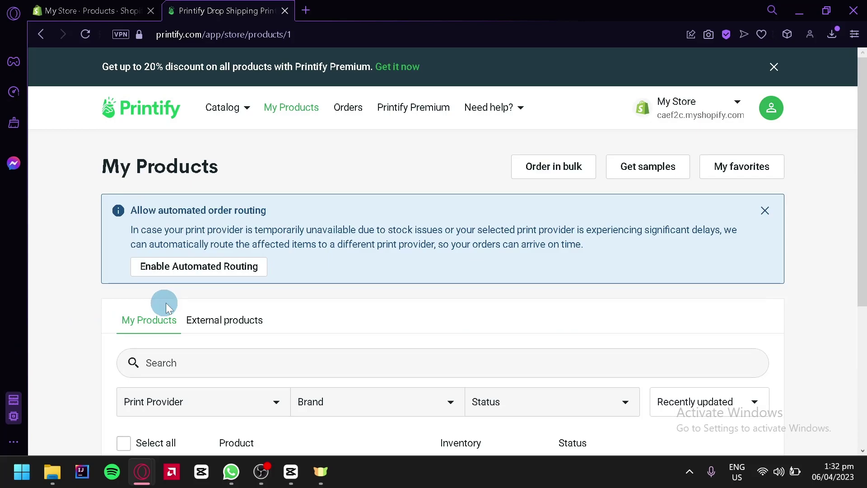
pyautogui.scroll(-2, 252, 225)
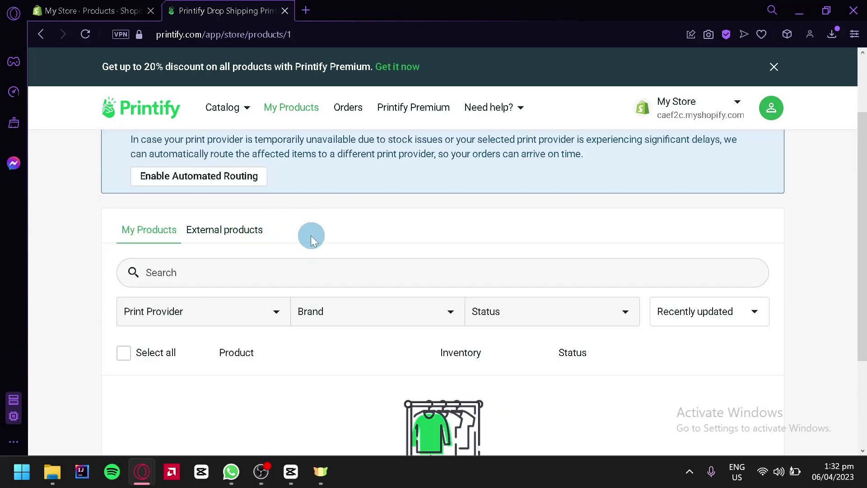
pyautogui.click(236, 109)
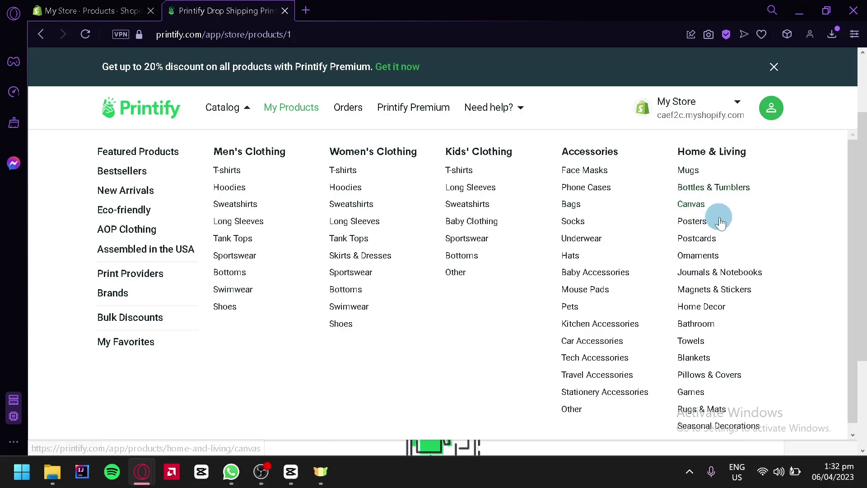
pyautogui.scroll(-1, 705, 344)
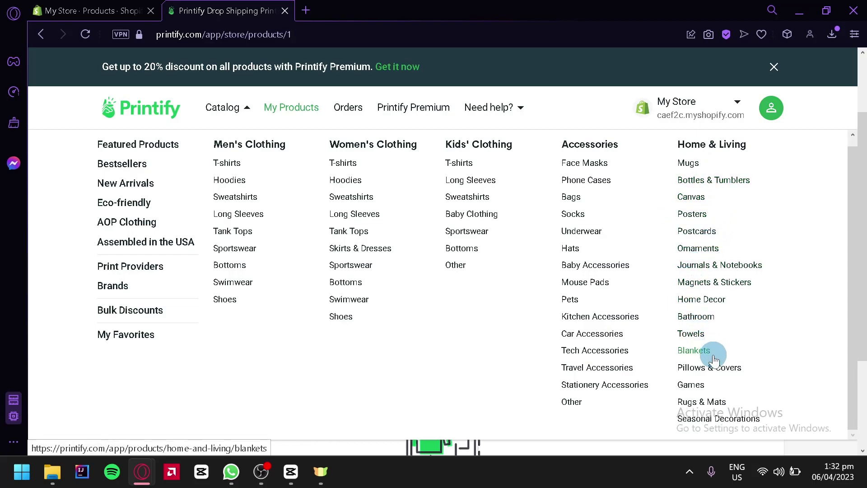
pyautogui.scroll(1, 633, 339)
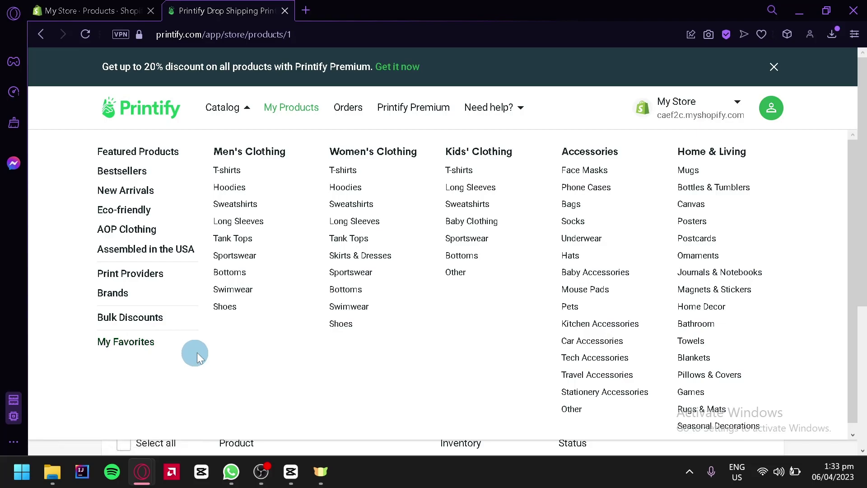
# Step: Open the Bestsellers list from Printify's catalog, briefly checking the Shopify products tab
pyautogui.click(117, 176)
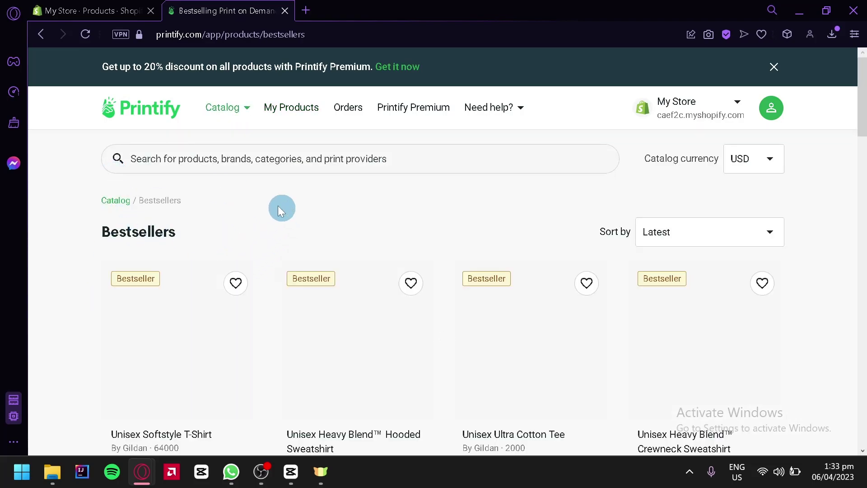
pyautogui.scroll(-2, 266, 235)
pyautogui.scroll(2, 252, 263)
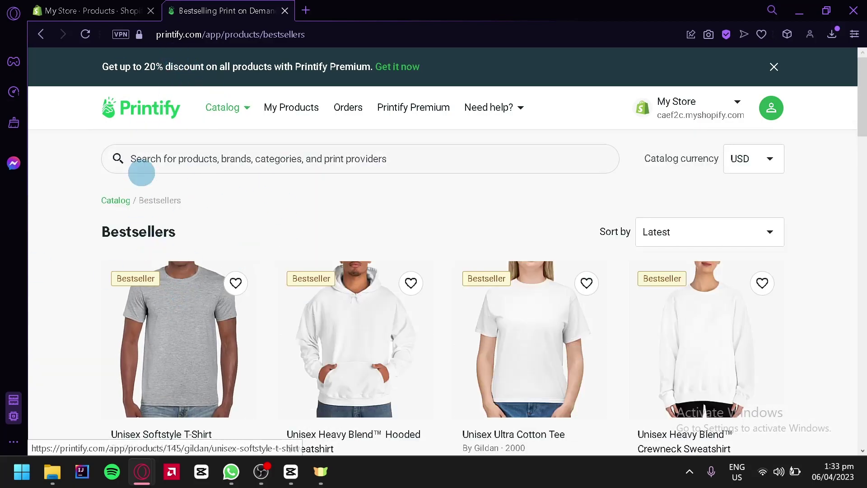
pyautogui.click(131, 10)
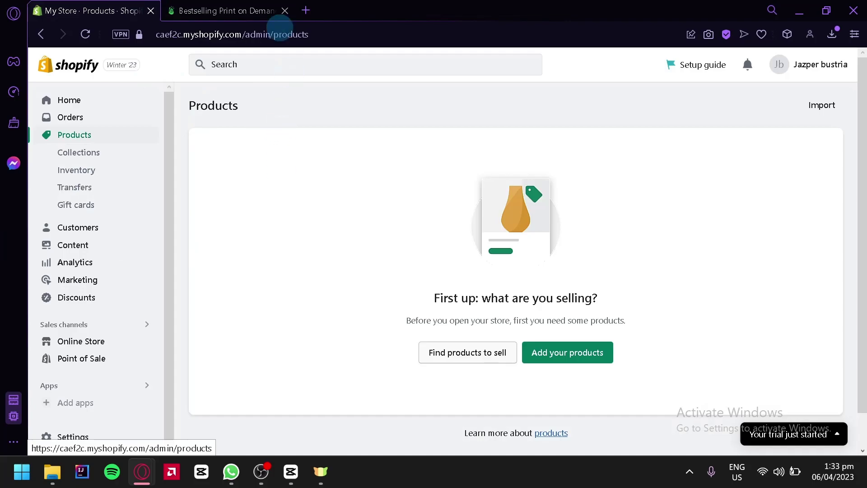
pyautogui.click(273, 15)
# Step: Browse the bestsellers and open the Unisex Heavy Blend™ Hooded Sweatshirt product page
pyautogui.scroll(-2, 298, 212)
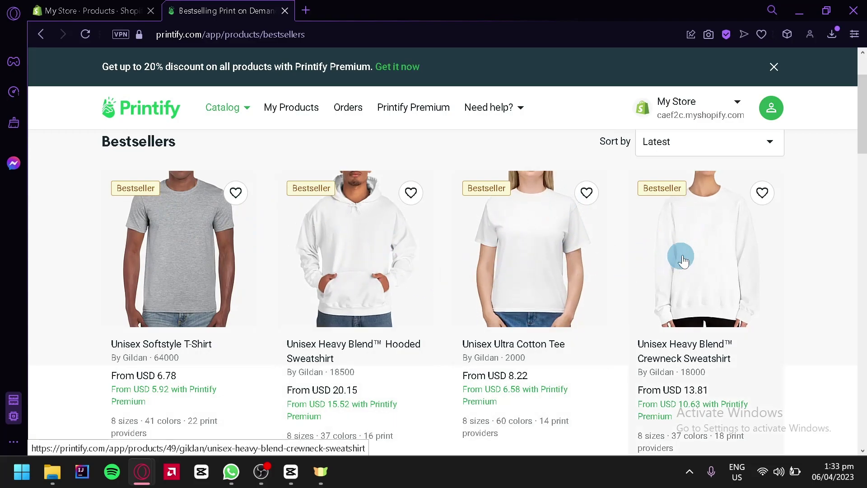
pyautogui.scroll(-10, 686, 239)
pyautogui.scroll(-10, 393, 258)
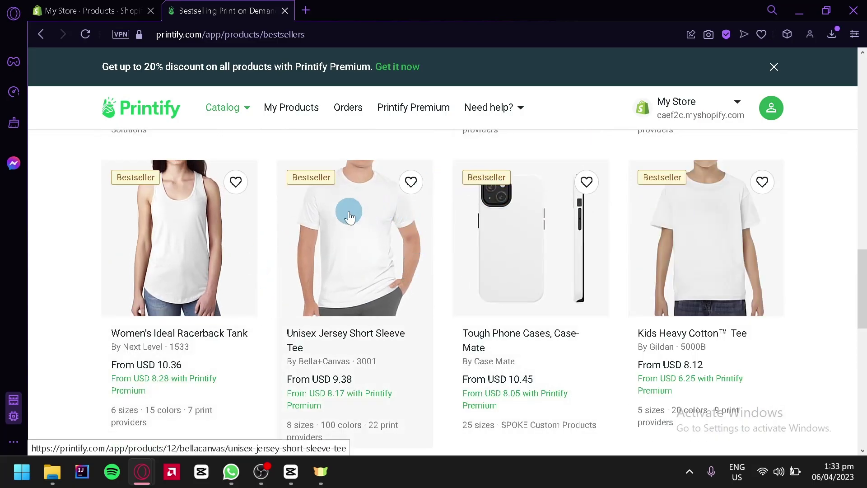
pyautogui.scroll(-10, 452, 234)
pyautogui.scroll(20, 458, 235)
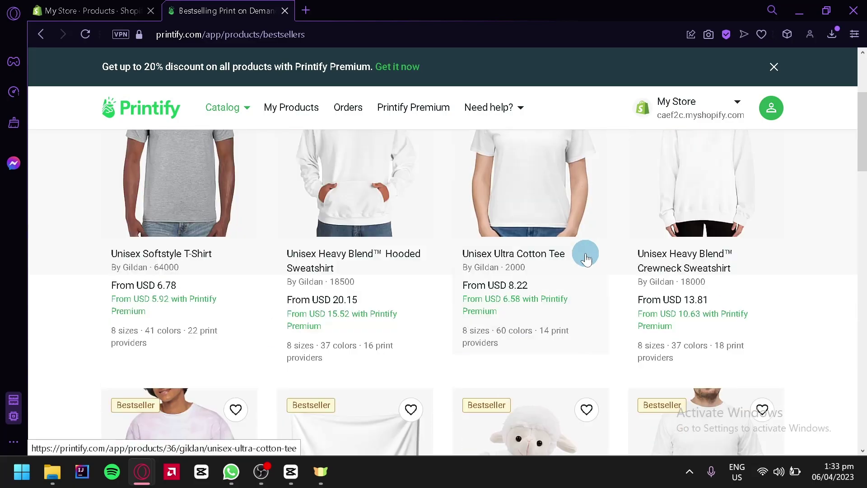
pyautogui.scroll(-2, 330, 344)
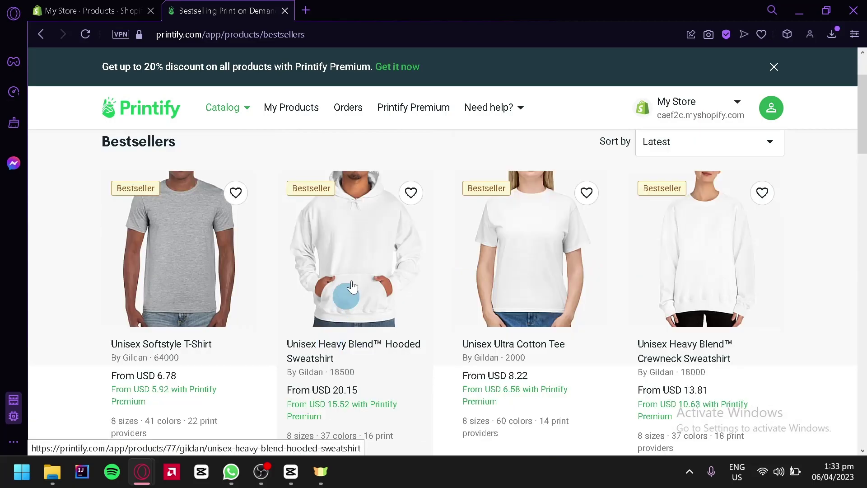
pyautogui.click(348, 253)
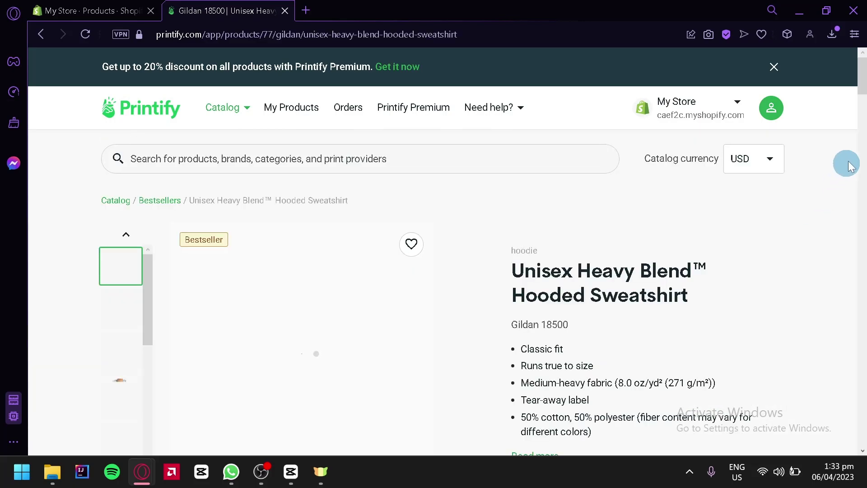
pyautogui.scroll(-2, 759, 190)
pyautogui.scroll(-2, 678, 246)
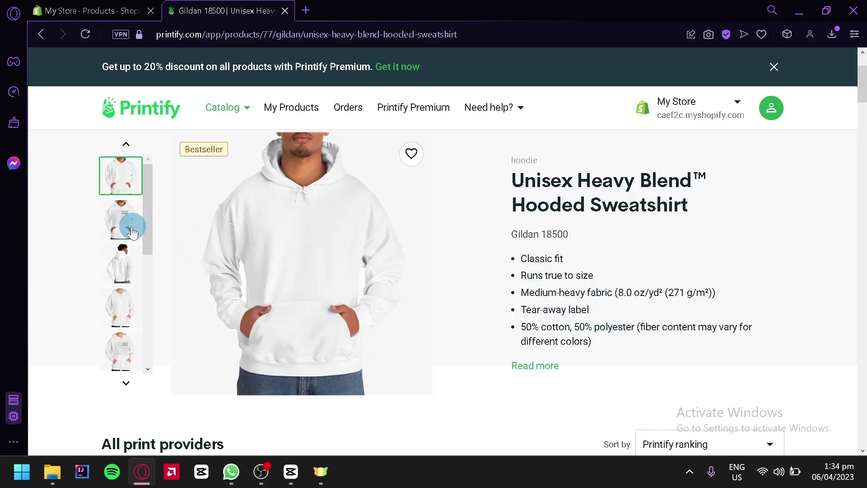
pyautogui.moveTo(148, 191); pyautogui.dragTo(146, 232)
pyautogui.scroll(-5, 90, 338)
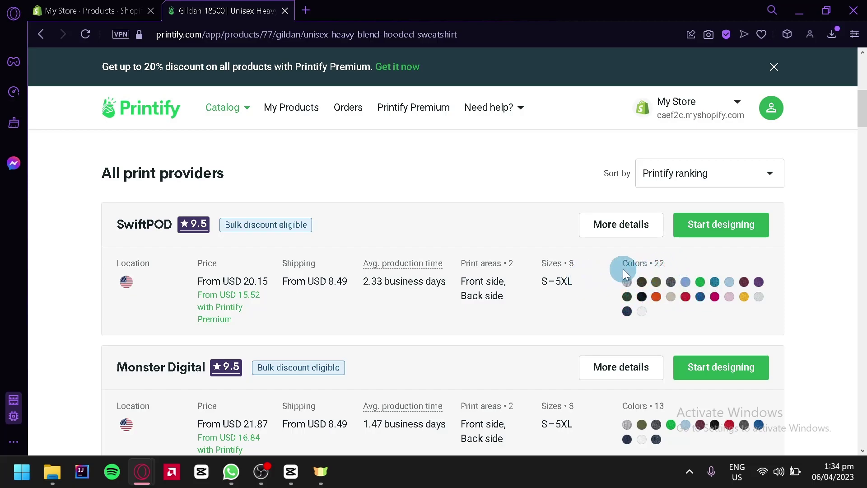
pyautogui.scroll(-2, 662, 262)
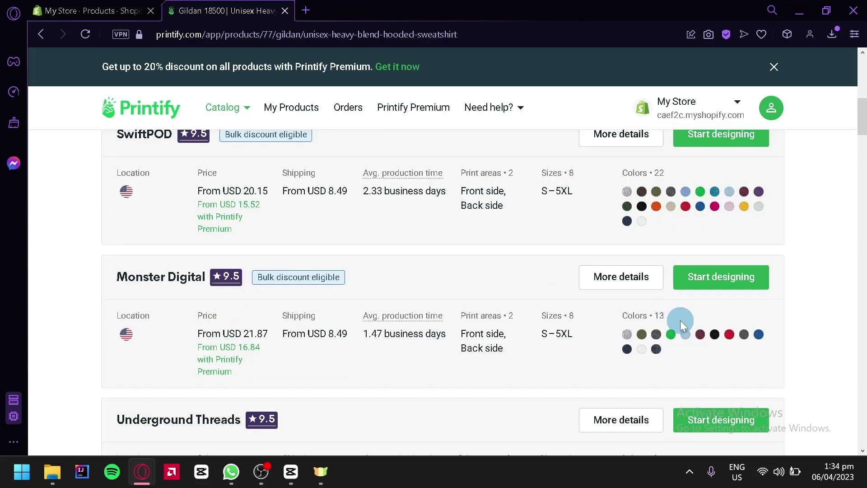
pyautogui.scroll(-2, 687, 298)
pyautogui.scroll(-6, 668, 237)
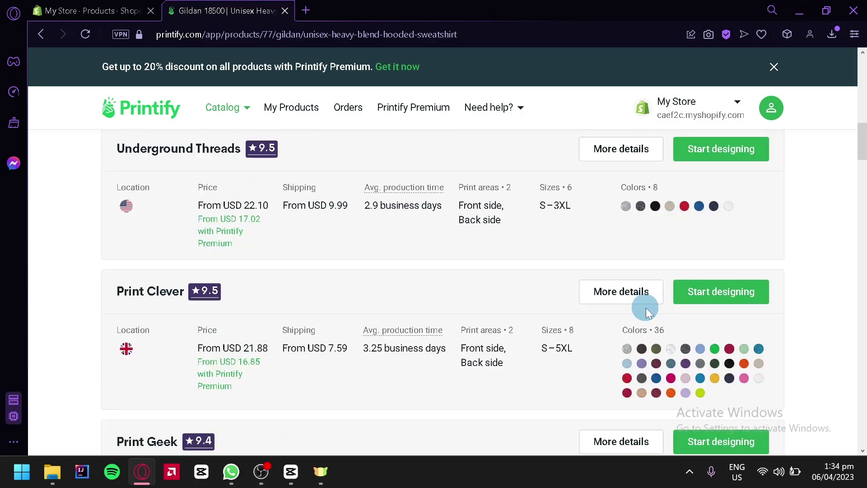
pyautogui.scroll(-20, 782, 253)
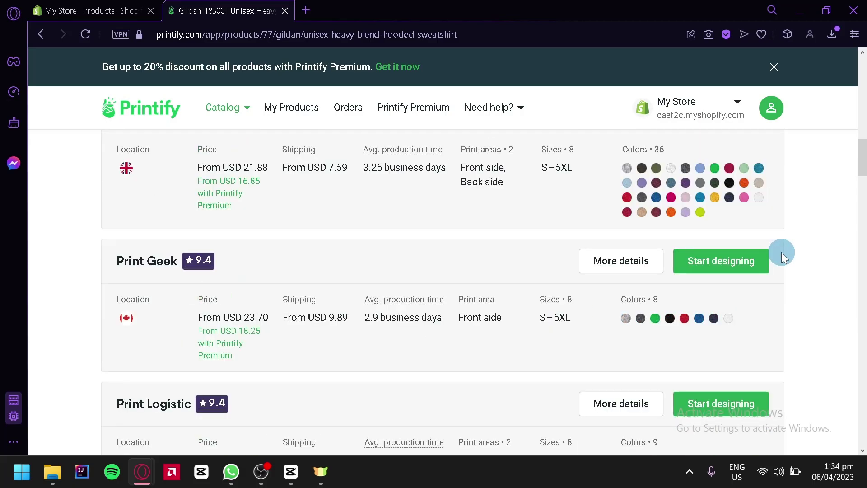
pyautogui.scroll(-4, 178, 257)
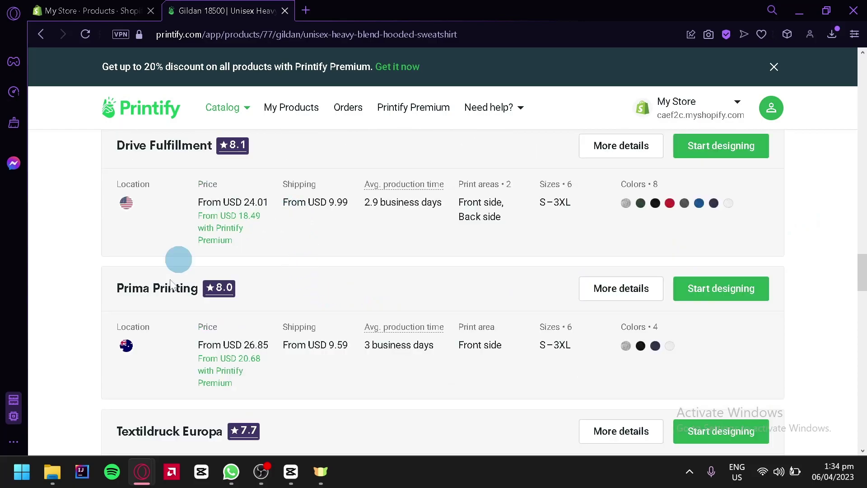
pyautogui.scroll(20, 511, 297)
pyautogui.scroll(8, 596, 308)
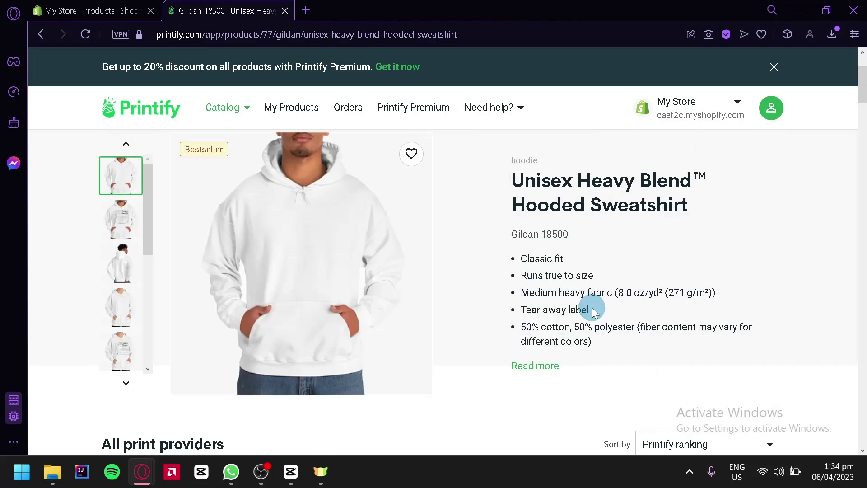
pyautogui.scroll(-4, 585, 309)
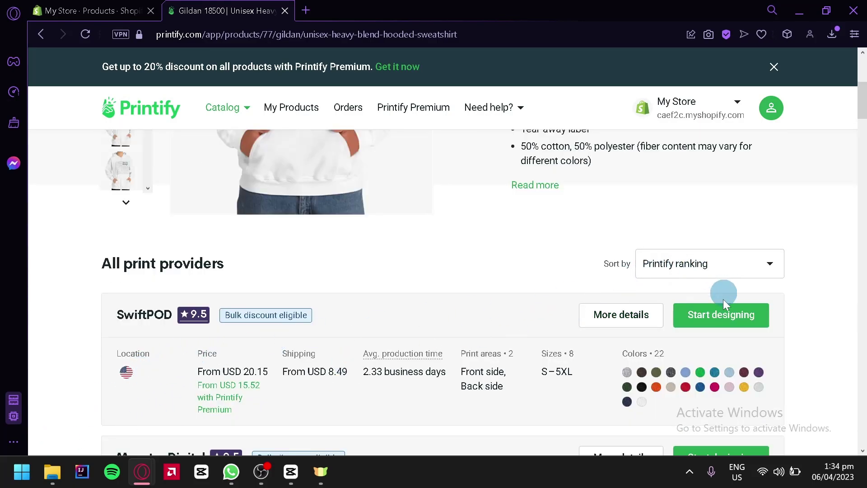
# Step: Start designing the hoodie with SwiftPOD and show the library's Coffee.png images
pyautogui.click(721, 311)
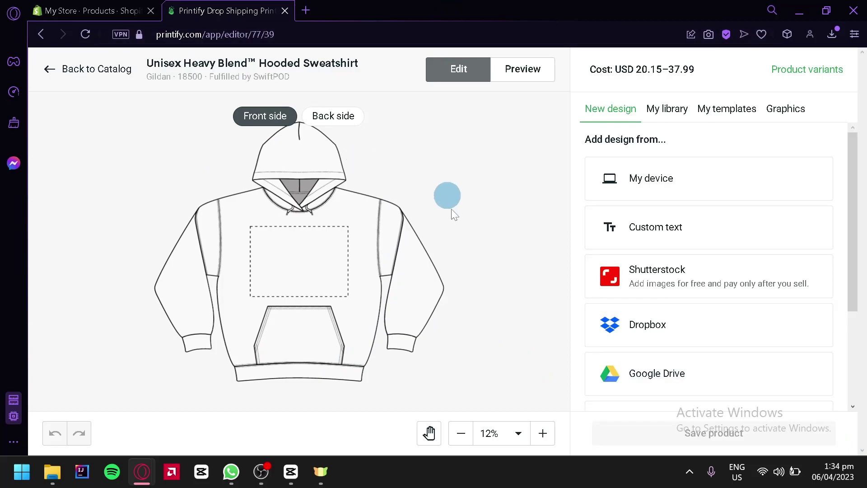
pyautogui.scroll(-3, 451, 201)
pyautogui.scroll(2, 477, 229)
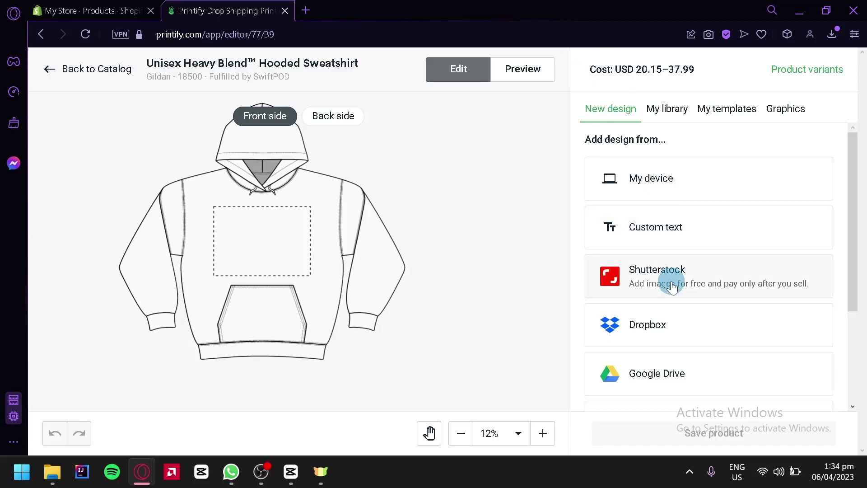
pyautogui.scroll(-3, 678, 278)
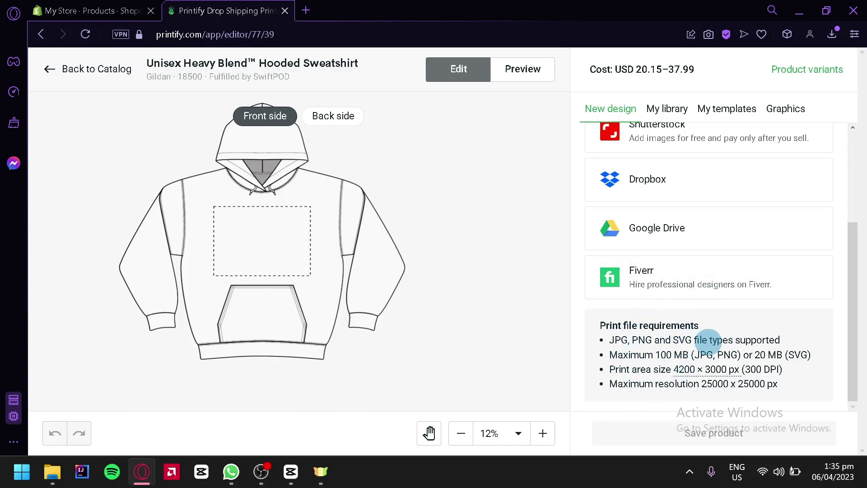
pyautogui.click(668, 109)
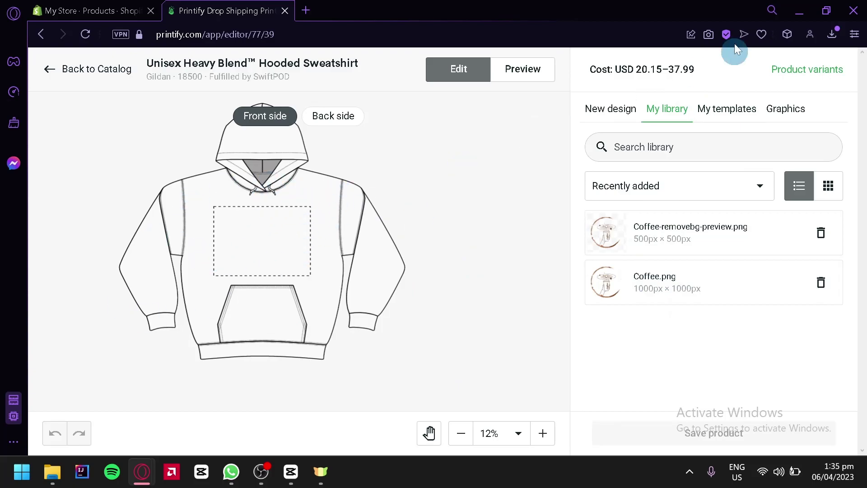
# Step: Check My templates, then browse the Graphics gallery from Text elements through Pets
pyautogui.click(725, 116)
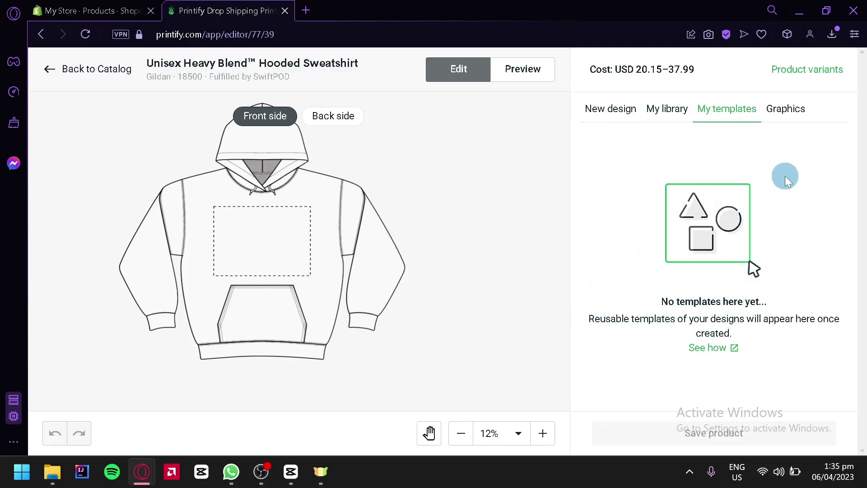
pyautogui.click(791, 115)
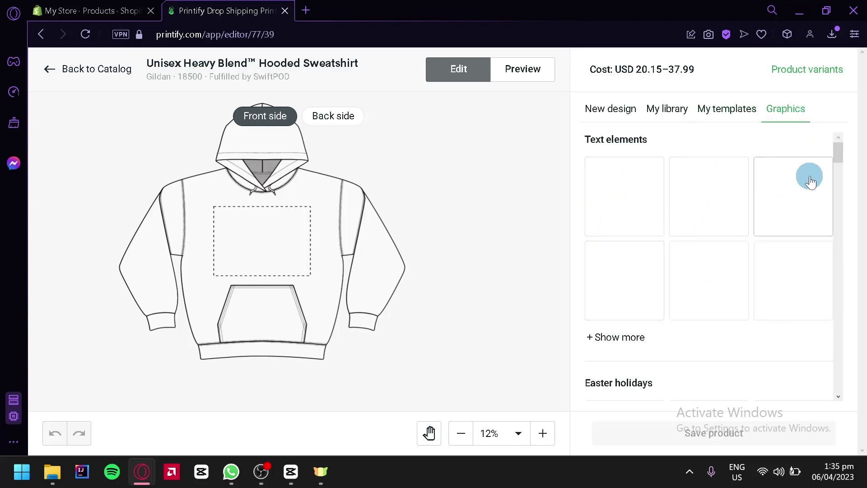
pyautogui.scroll(-2, 721, 216)
pyautogui.scroll(2, 718, 217)
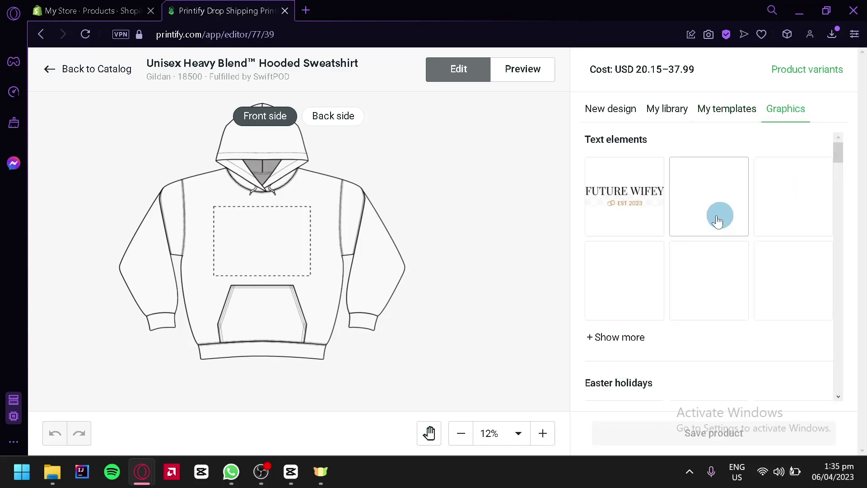
pyautogui.scroll(-8, 775, 221)
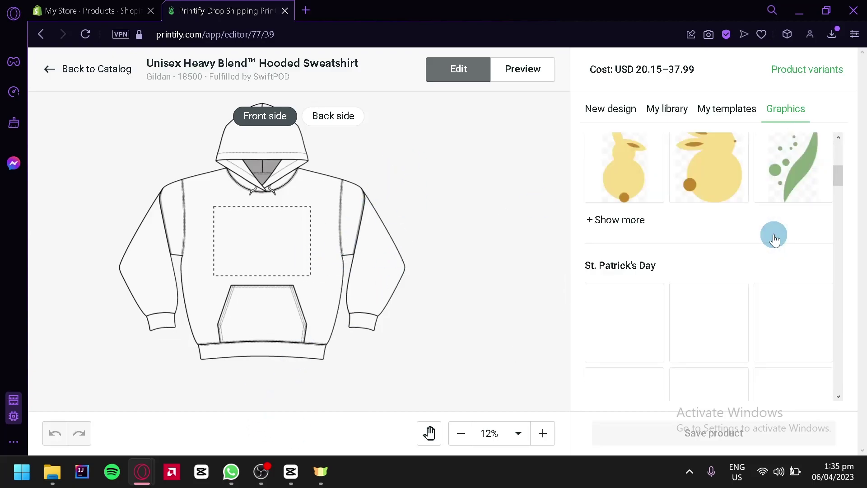
pyautogui.scroll(4, 774, 233)
pyautogui.scroll(-10, 775, 235)
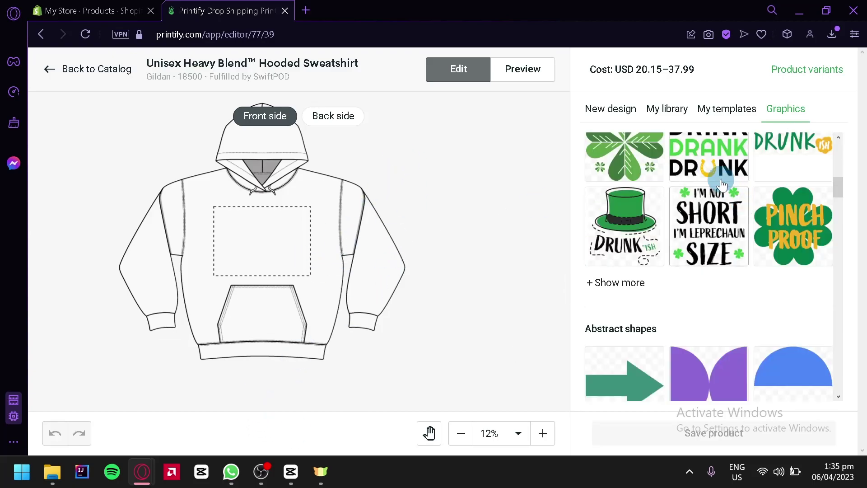
pyautogui.scroll(-6, 717, 253)
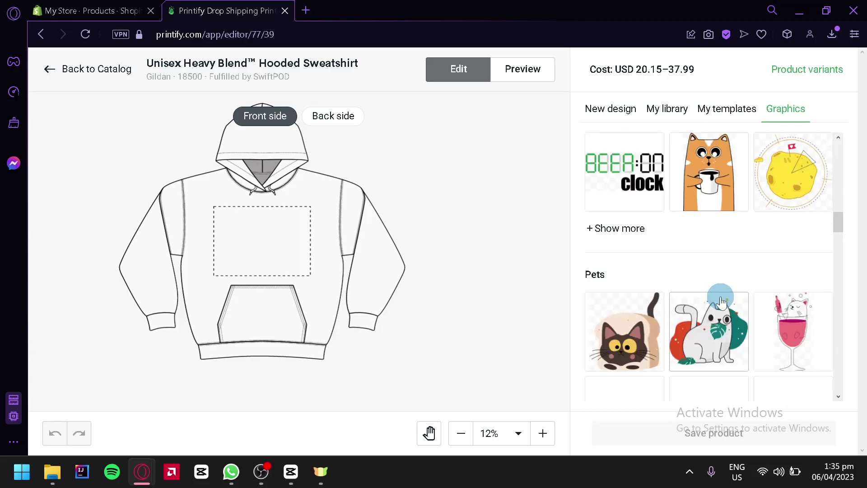
pyautogui.scroll(8, 722, 295)
pyautogui.scroll(8, 722, 295)
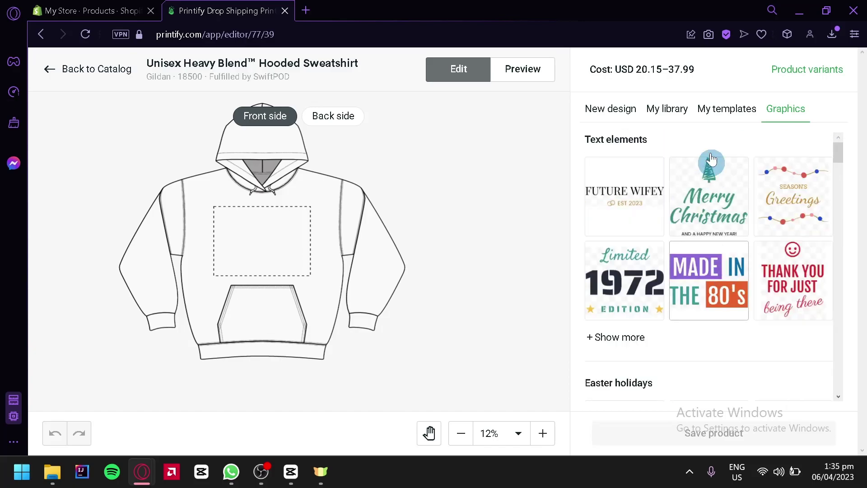
pyautogui.scroll(-2, 731, 181)
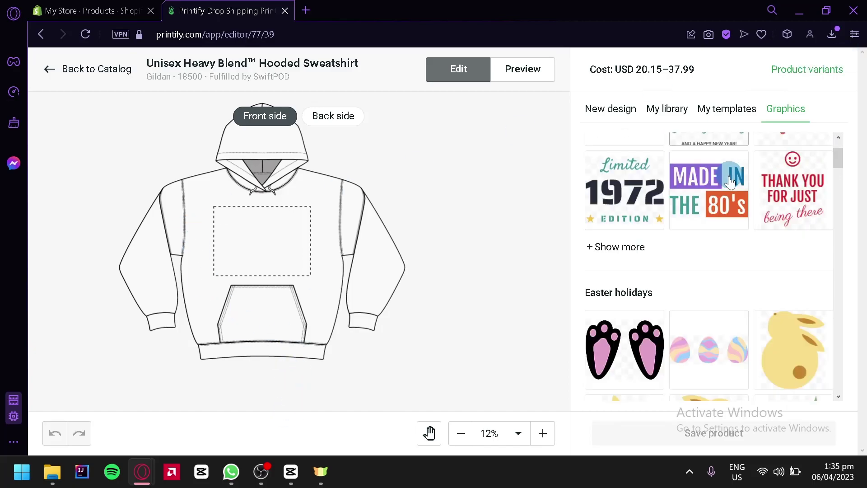
pyautogui.scroll(-12, 731, 181)
pyautogui.scroll(4, 710, 216)
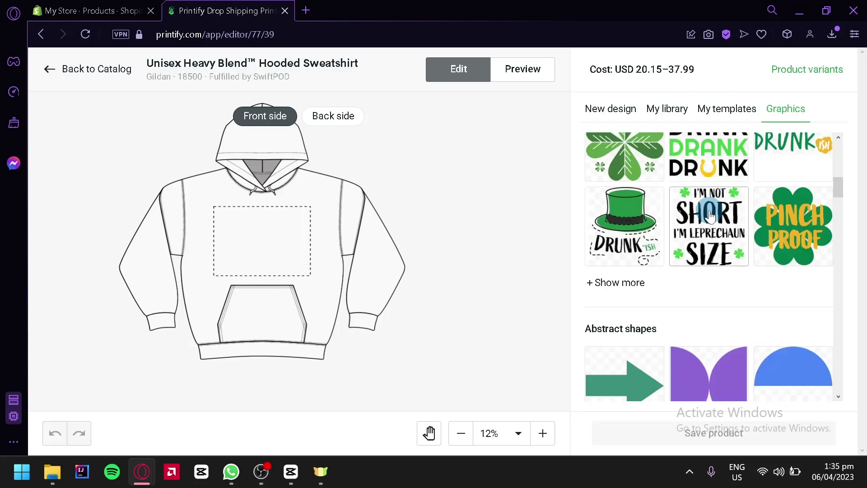
pyautogui.scroll(10, 710, 216)
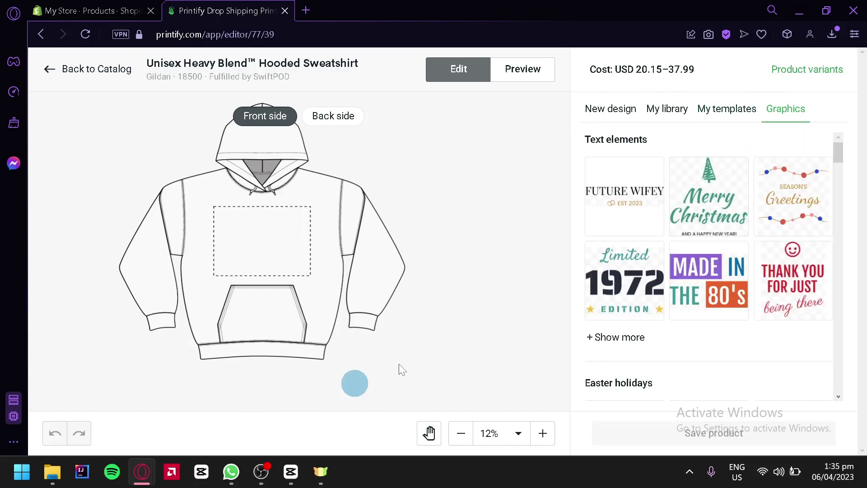
# Step: Enlarge the front Coffee design to 17.79 × 22.88 in (343.15% scale) and position it on the chest
pyautogui.click(611, 108)
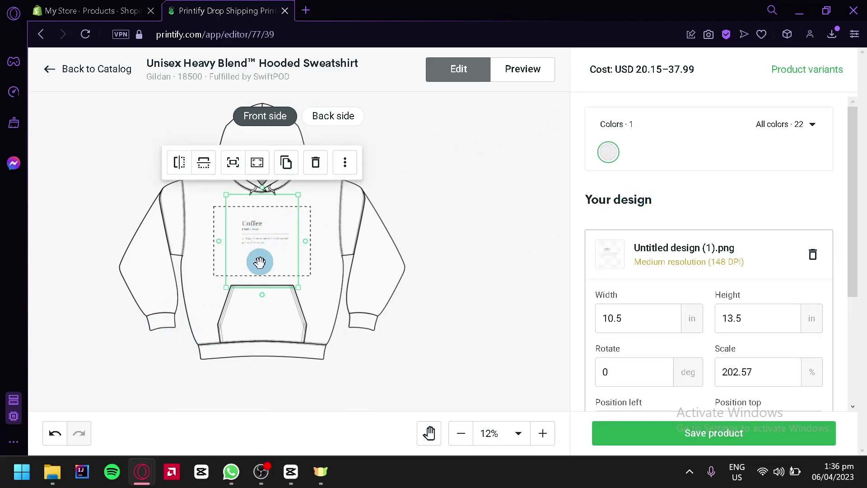
pyautogui.moveTo(297, 290); pyautogui.dragTo(348, 362)
pyautogui.moveTo(306, 318)
pyautogui.mouseDown()
pyautogui.moveTo(300, 300)
pyautogui.moveTo(296, 307)
pyautogui.mouseUp()
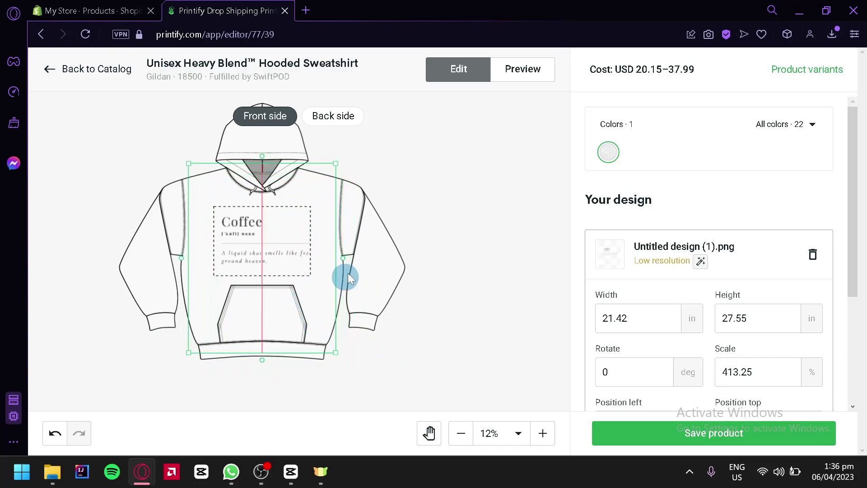
pyautogui.moveTo(333, 165); pyautogui.dragTo(304, 188)
pyautogui.moveTo(283, 245); pyautogui.dragTo(300, 201)
pyautogui.moveTo(291, 219); pyautogui.dragTo(287, 217)
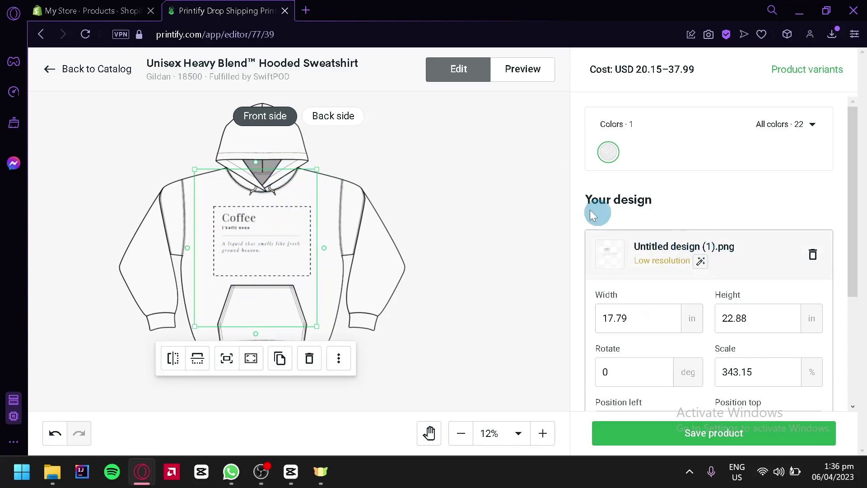
pyautogui.moveTo(846, 182); pyautogui.dragTo(773, 207)
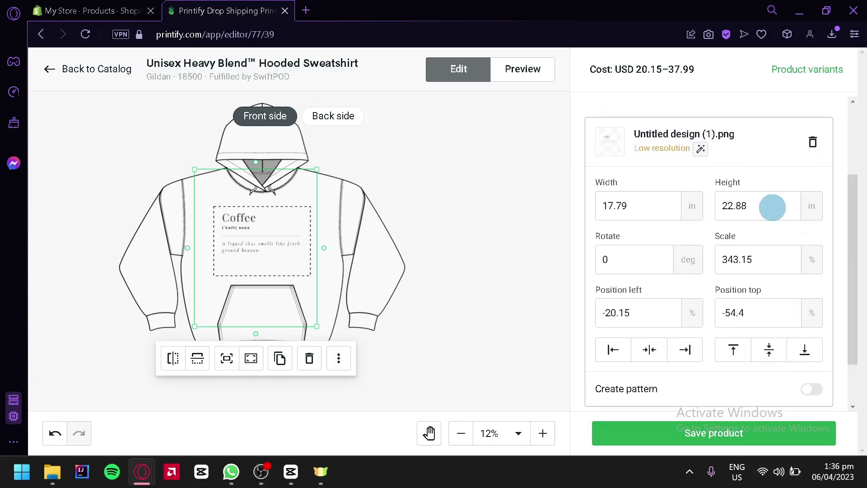
pyautogui.scroll(3, 633, 280)
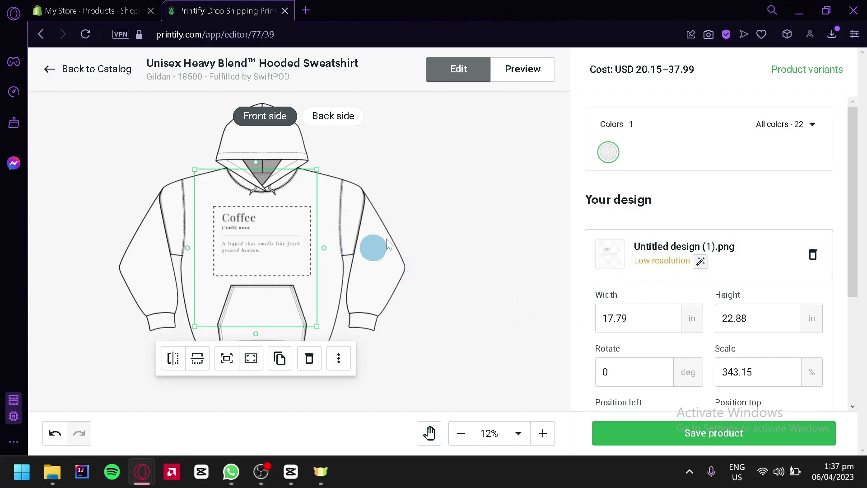
pyautogui.scroll(-2, 681, 189)
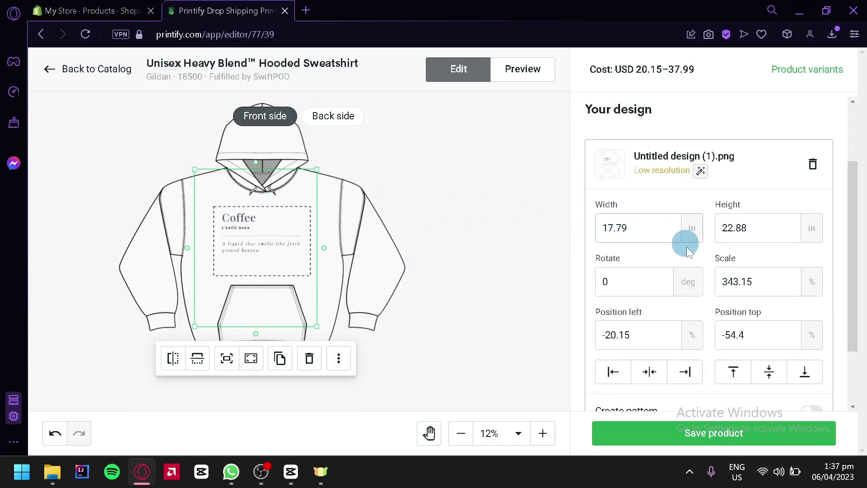
pyautogui.scroll(-2, 683, 242)
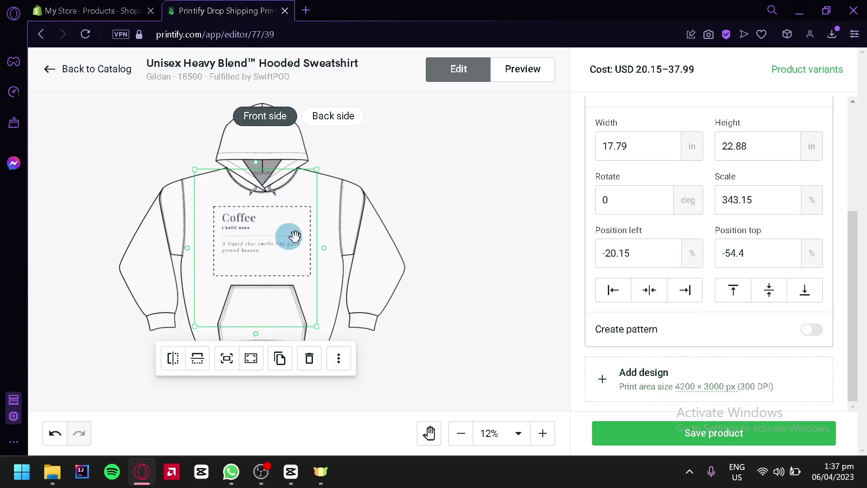
# Step: Place Coffee-removebg-preview.png from My library on the hoodie's back, enlarged to 15.76 in square
pyautogui.click(331, 125)
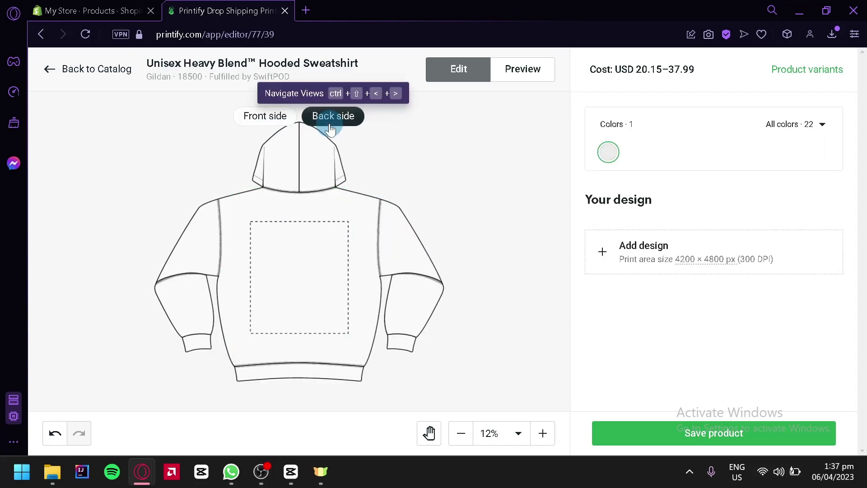
pyautogui.click(655, 254)
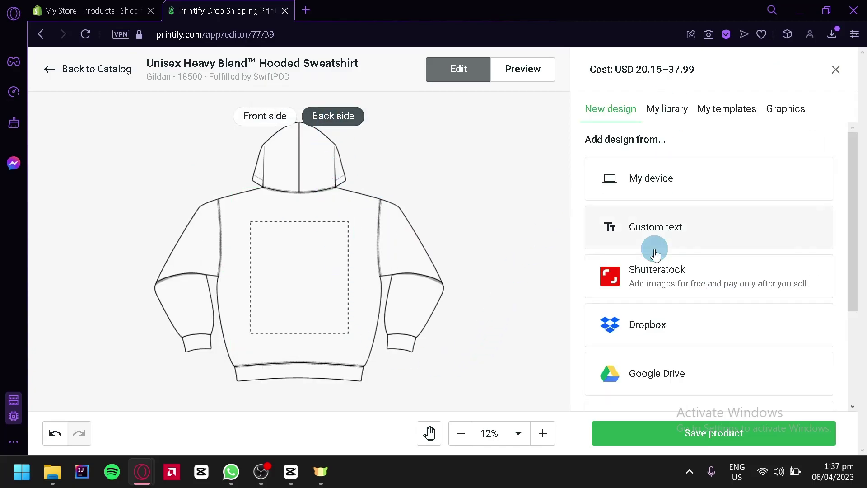
pyautogui.click(673, 109)
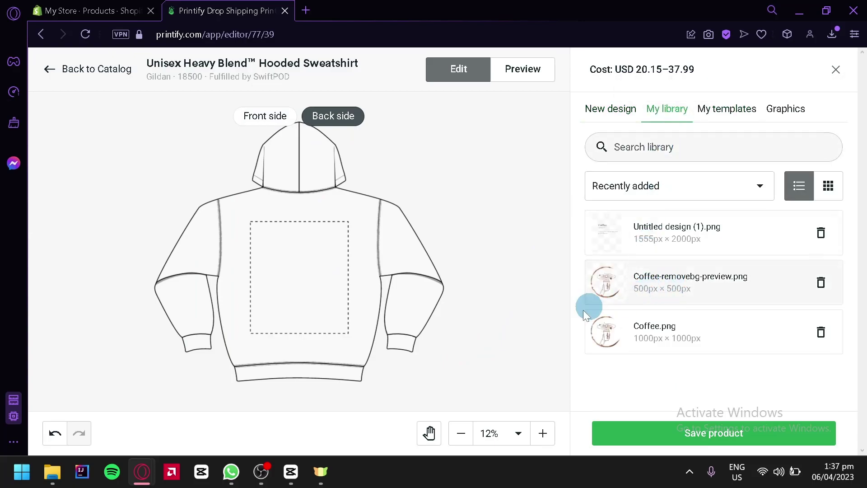
pyautogui.moveTo(616, 291); pyautogui.dragTo(348, 307)
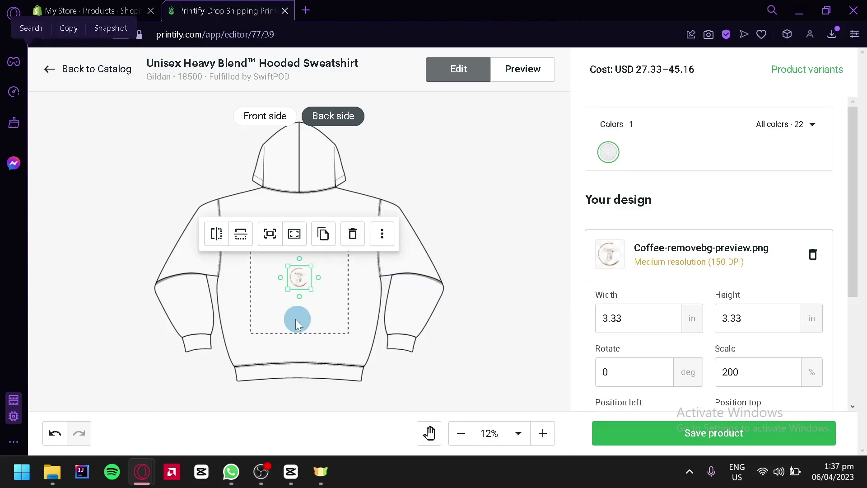
pyautogui.moveTo(311, 289); pyautogui.dragTo(283, 268)
# Step: Review the front and back designs, then save the hoodie product
pyautogui.click(254, 116)
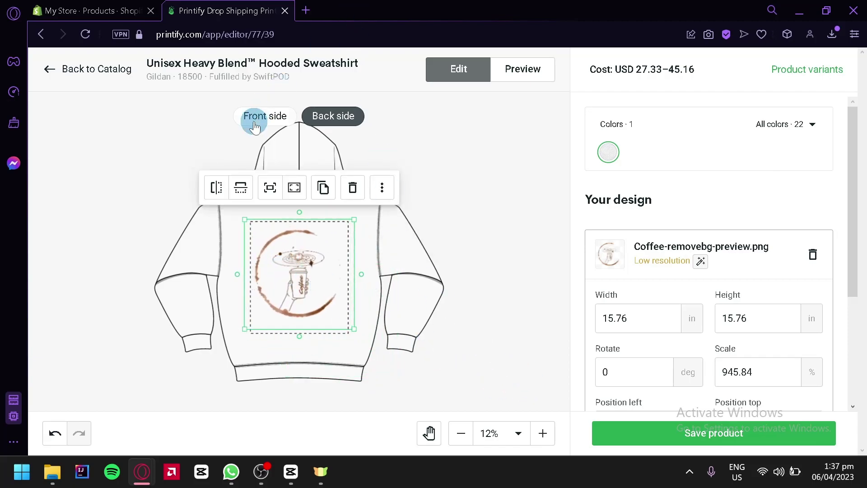
pyautogui.click(284, 193)
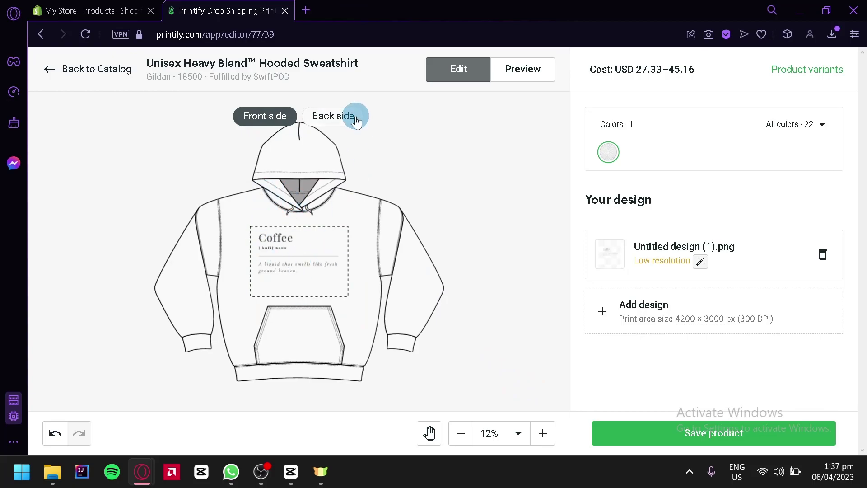
pyautogui.click(357, 121)
pyautogui.click(265, 116)
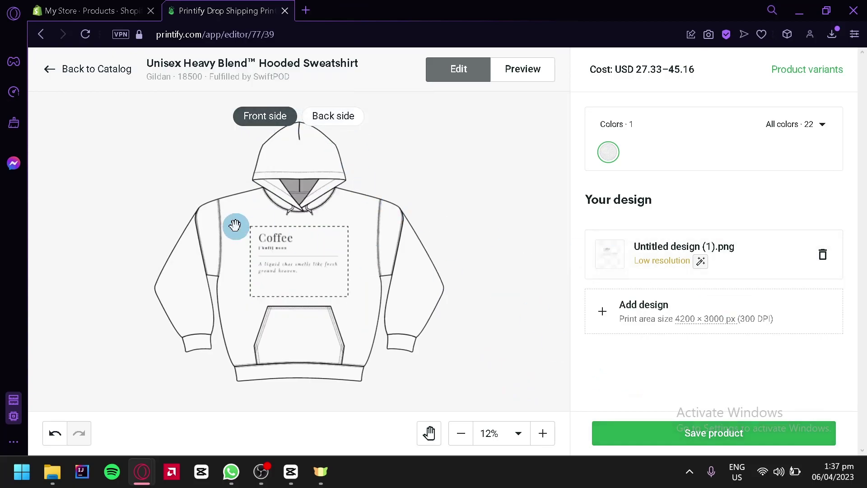
pyautogui.click(707, 432)
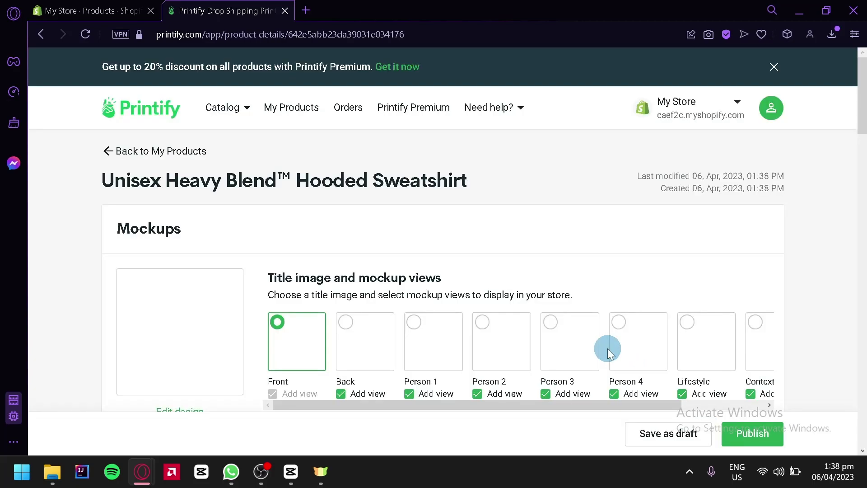
# Step: Make the Context 1 flat-lay mockup the title image, after trying Person 1 and Person 2
pyautogui.scroll(-2, 659, 244)
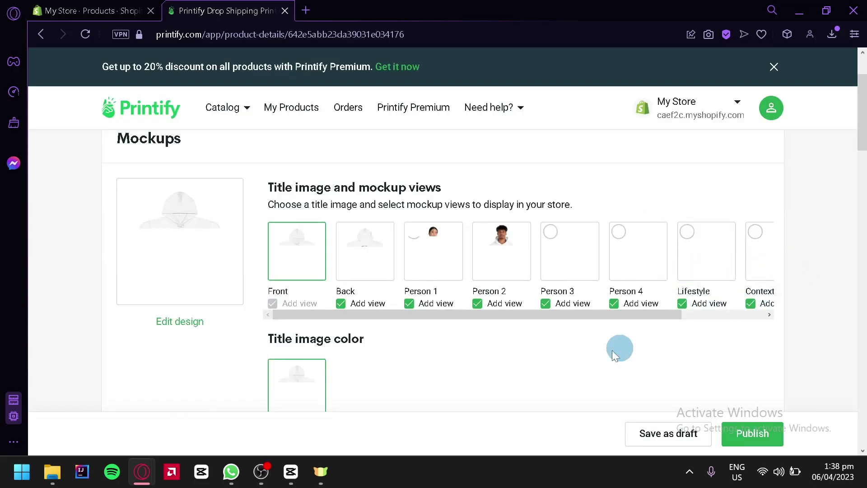
pyautogui.scroll(2, 550, 202)
pyautogui.scroll(-2, 479, 204)
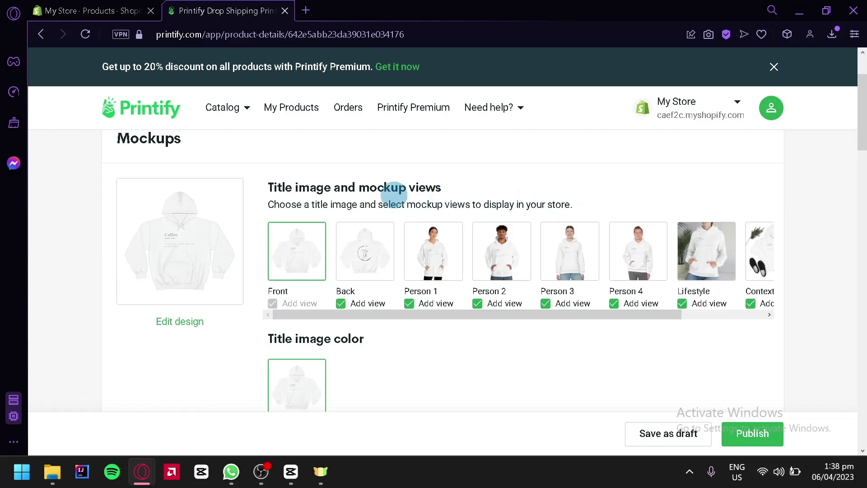
pyautogui.click(433, 257)
pyautogui.click(180, 235)
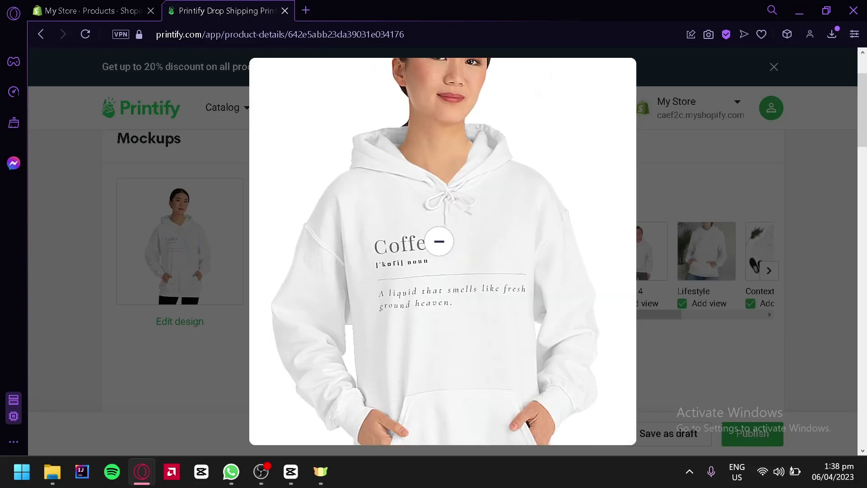
pyautogui.click(238, 365)
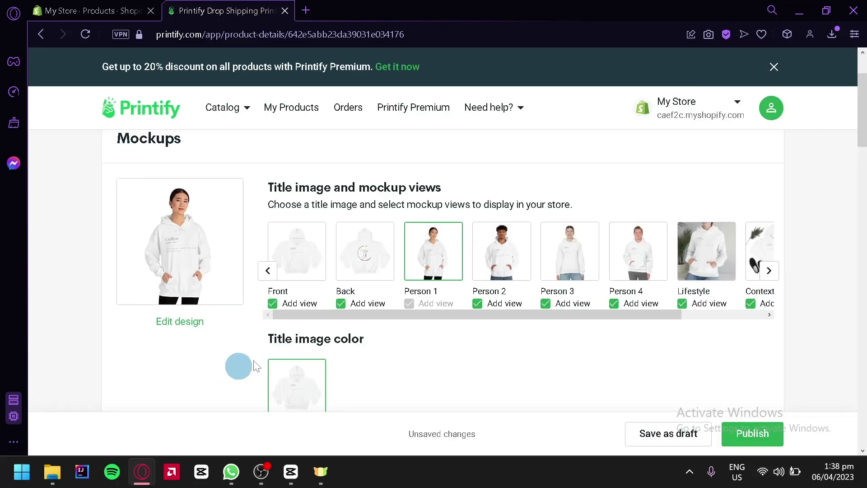
pyautogui.click(491, 260)
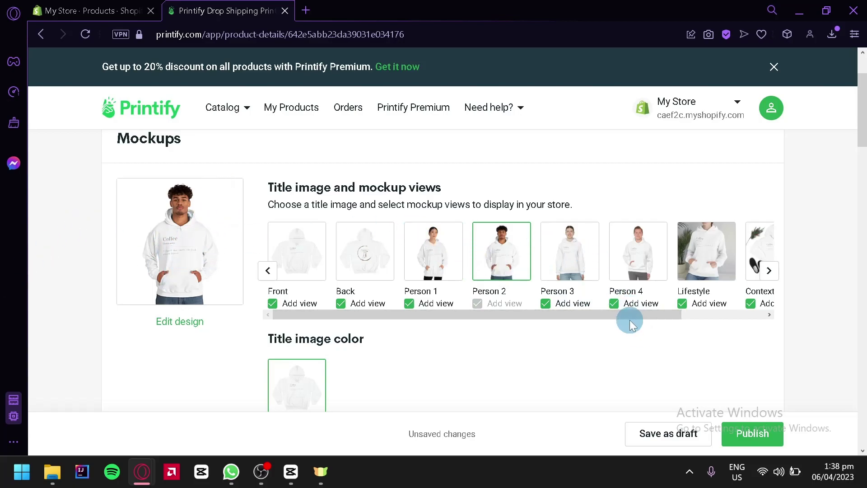
pyautogui.moveTo(631, 316); pyautogui.dragTo(717, 316)
pyautogui.click(672, 251)
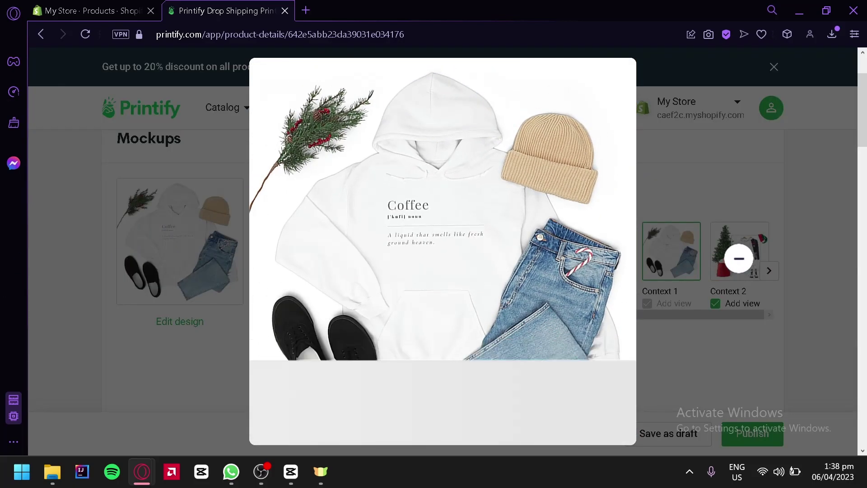
pyautogui.click(764, 312)
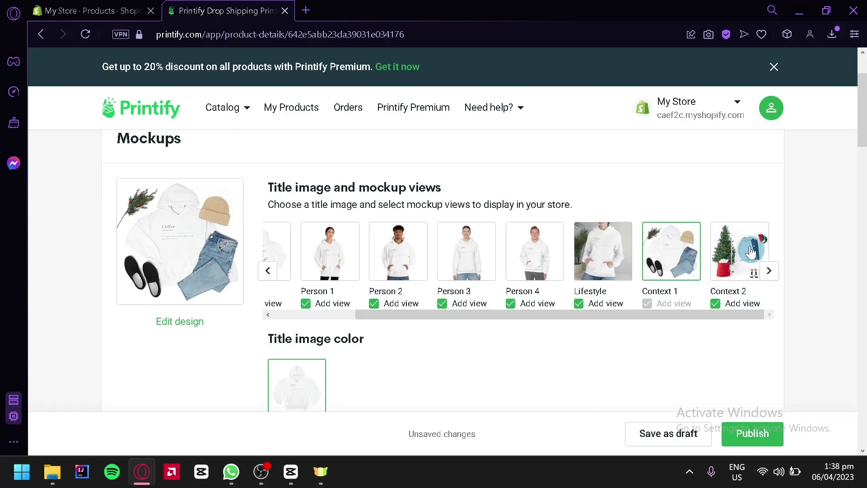
# Step: Replace the title 'Unisex Heavy Blend™ Hooded Sweatshirt' with 'coffee themed hoodie'
pyautogui.scroll(-4, 743, 342)
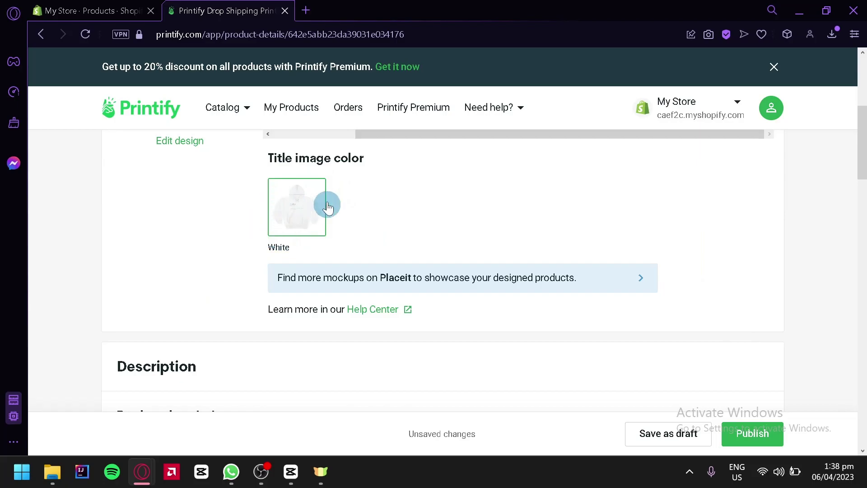
pyautogui.scroll(-4, 277, 208)
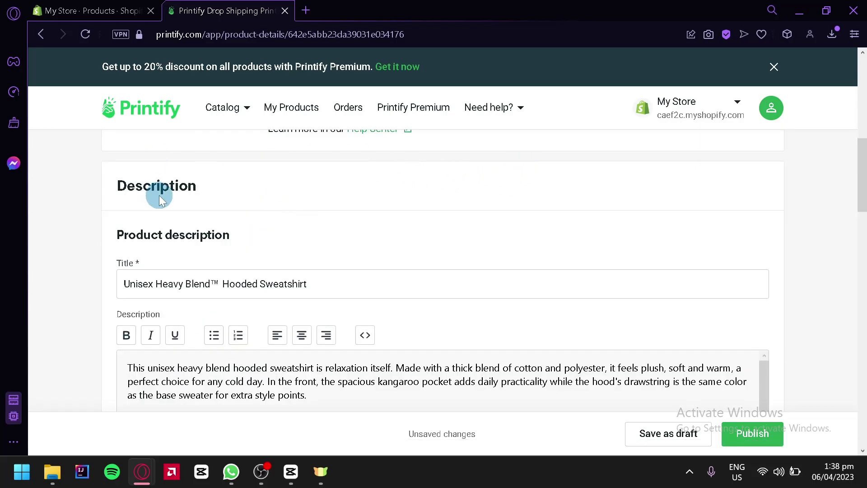
pyautogui.scroll(-2, 158, 203)
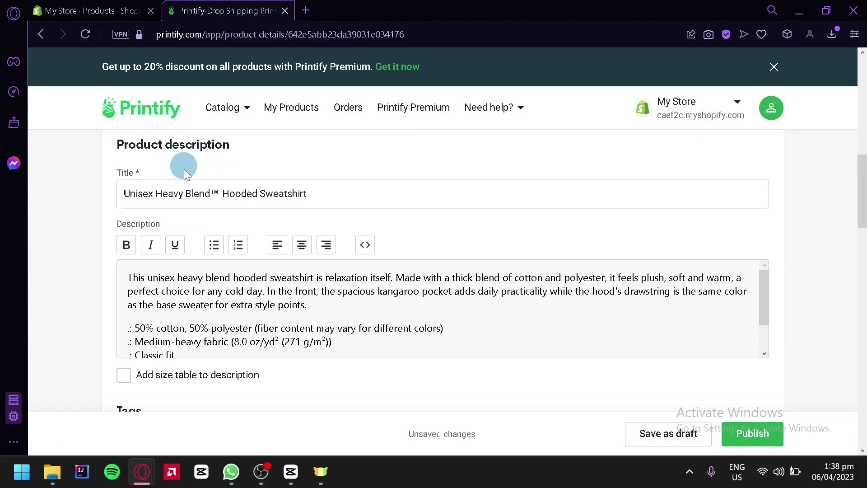
pyautogui.click(304, 193)
pyautogui.moveTo(333, 191); pyautogui.dragTo(42, 232)
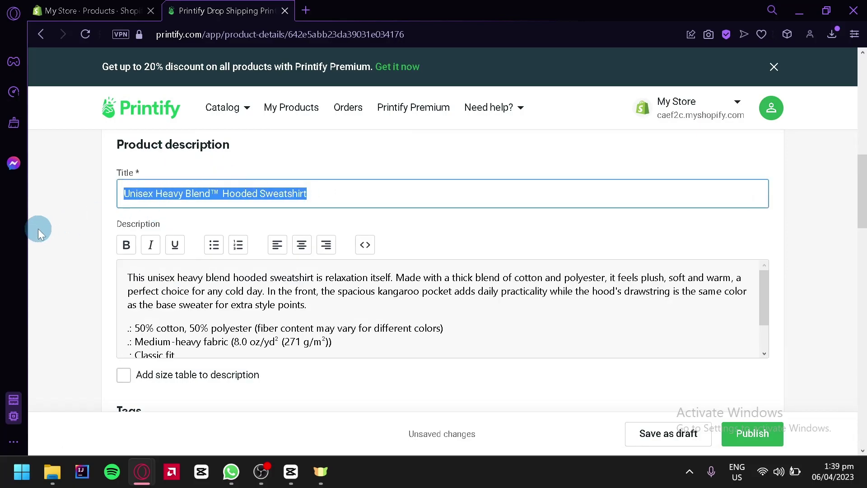
pyautogui.write('coffee themed hoodie')
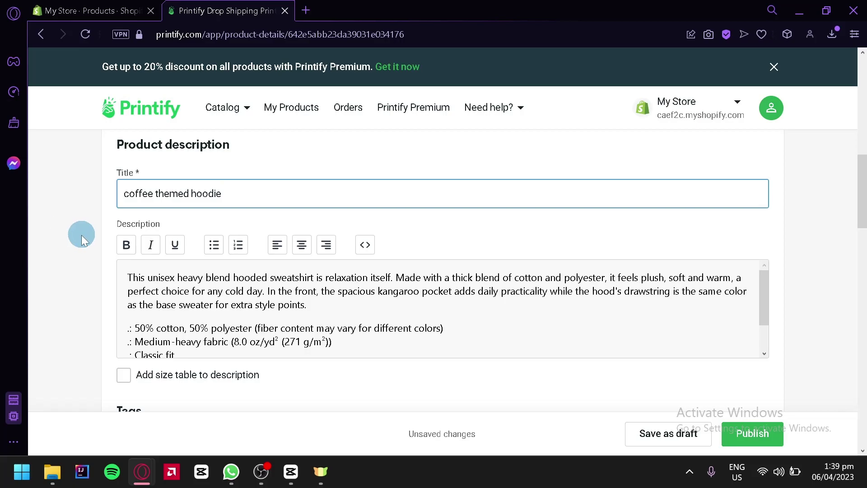
# Step: Scroll down to the product tags and select the Add tag field
pyautogui.scroll(-2, 82, 240)
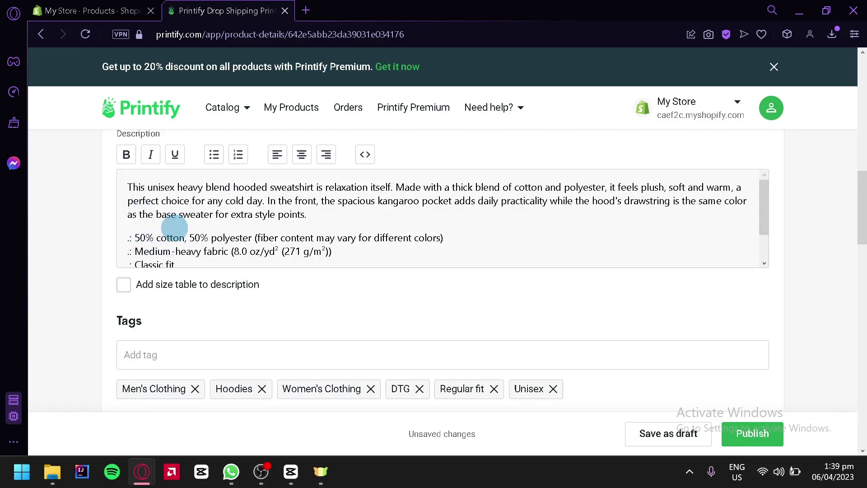
pyautogui.scroll(-2, 119, 298)
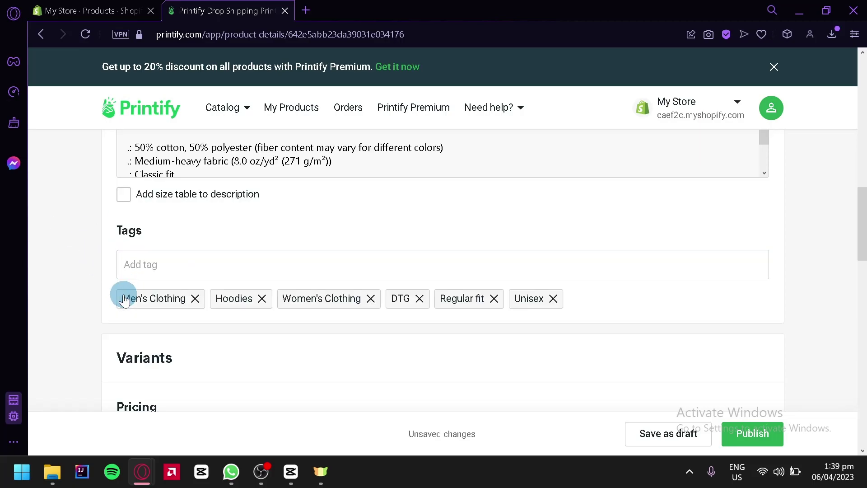
pyautogui.click(133, 265)
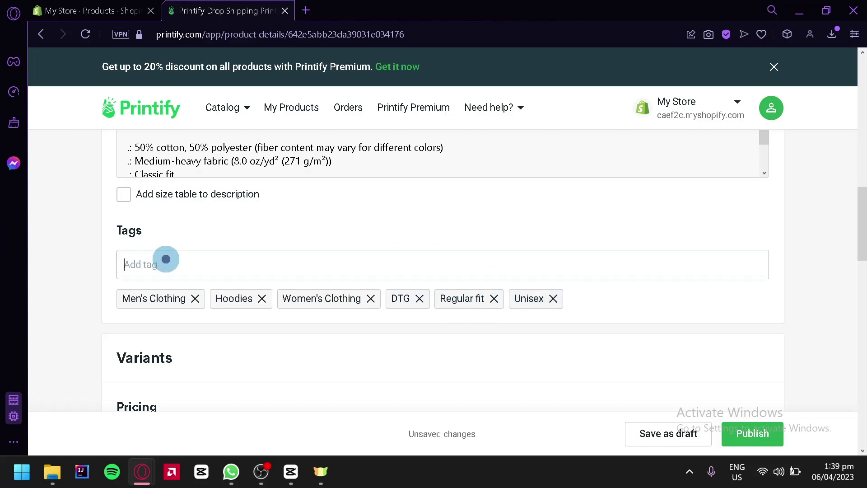
pyautogui.click(144, 261)
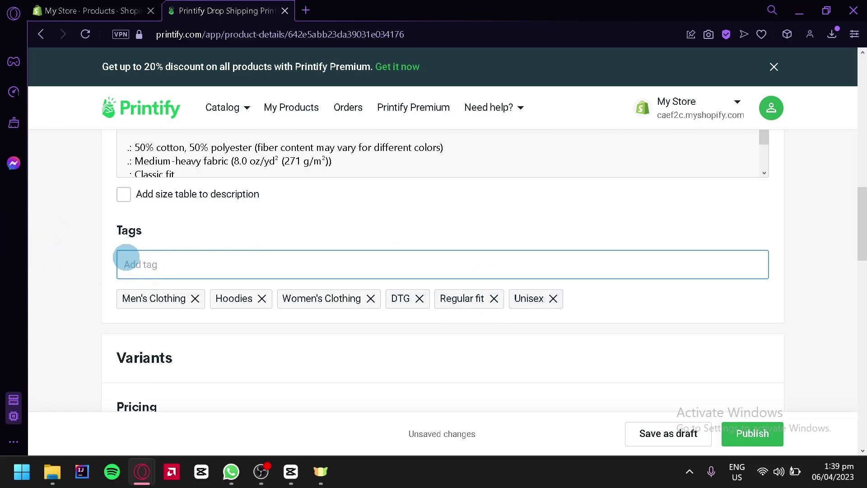
# Step: Tick Select all in the Pricing table to include all 8 hoodie variants
pyautogui.scroll(-4, 187, 283)
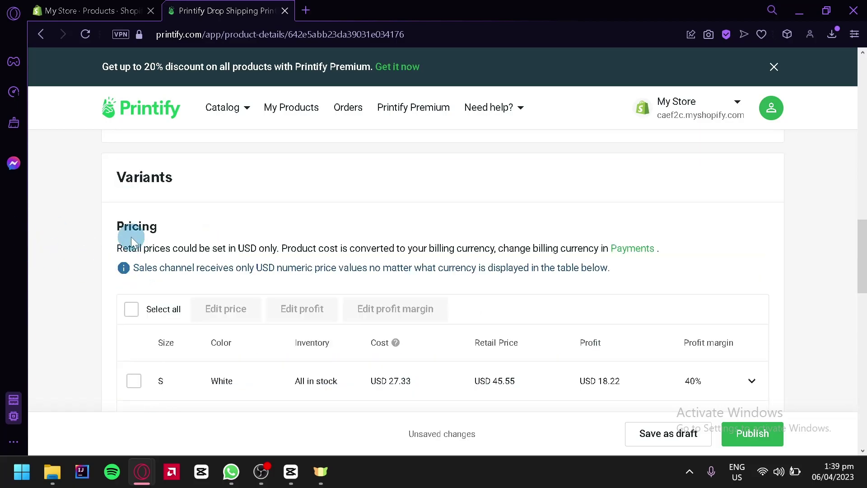
pyautogui.scroll(-4, 210, 216)
pyautogui.scroll(2, 128, 207)
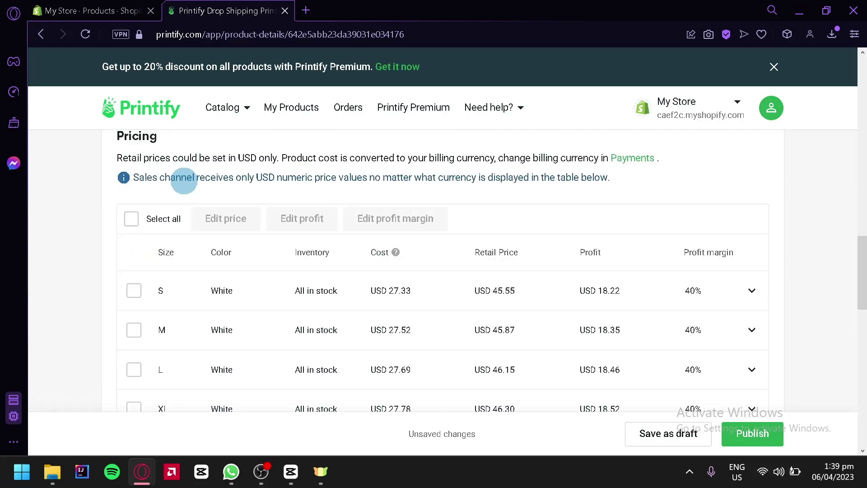
pyautogui.scroll(-2, 398, 312)
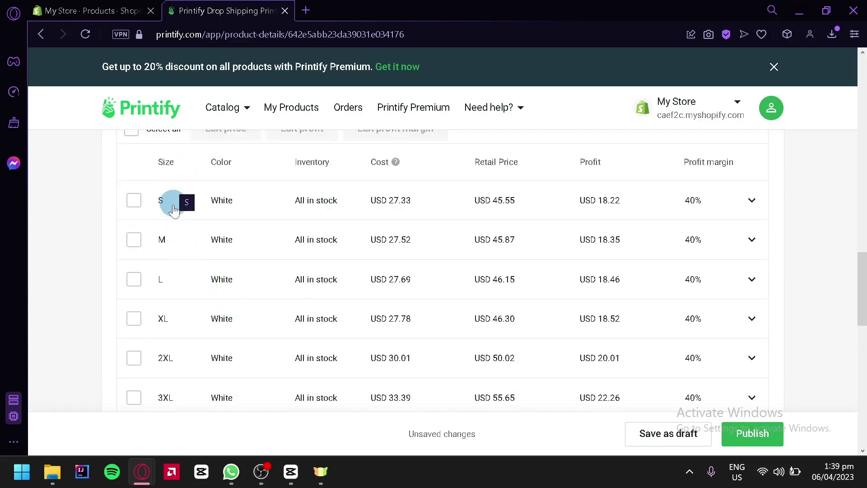
pyautogui.scroll(-4, 165, 312)
pyautogui.scroll(6, 158, 298)
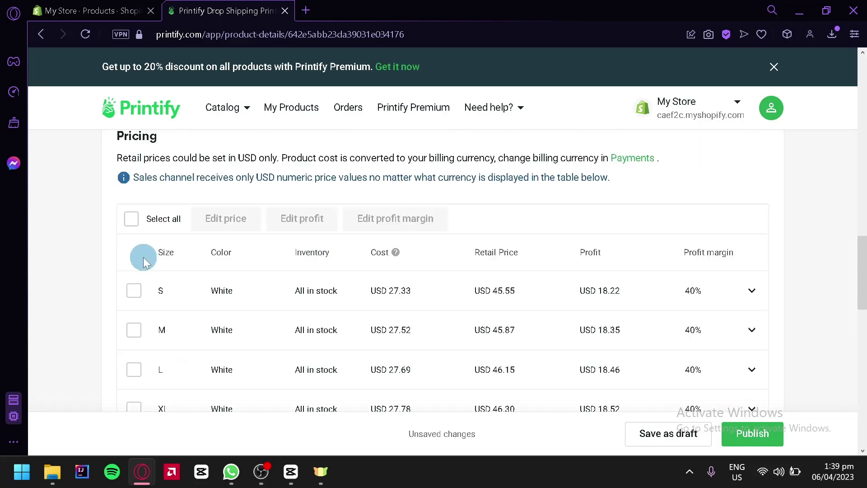
pyautogui.click(132, 226)
# Step: Review the Publishing settings and publish the hoodie to the Shopify store
pyautogui.scroll(-2, 226, 235)
pyautogui.scroll(2, 326, 217)
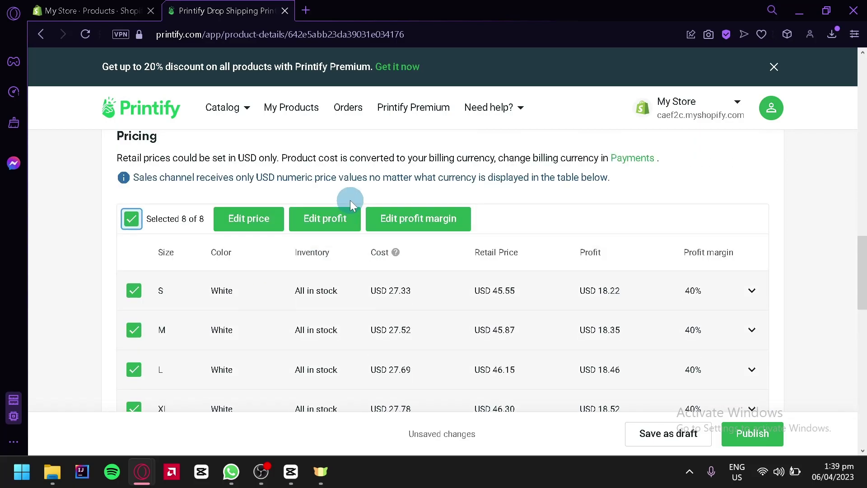
pyautogui.scroll(-10, 438, 221)
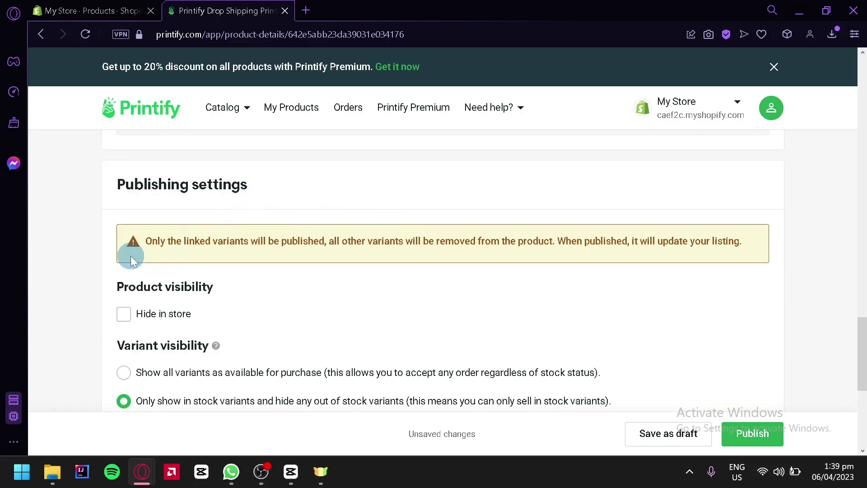
pyautogui.scroll(-2, 505, 293)
pyautogui.scroll(2, 549, 259)
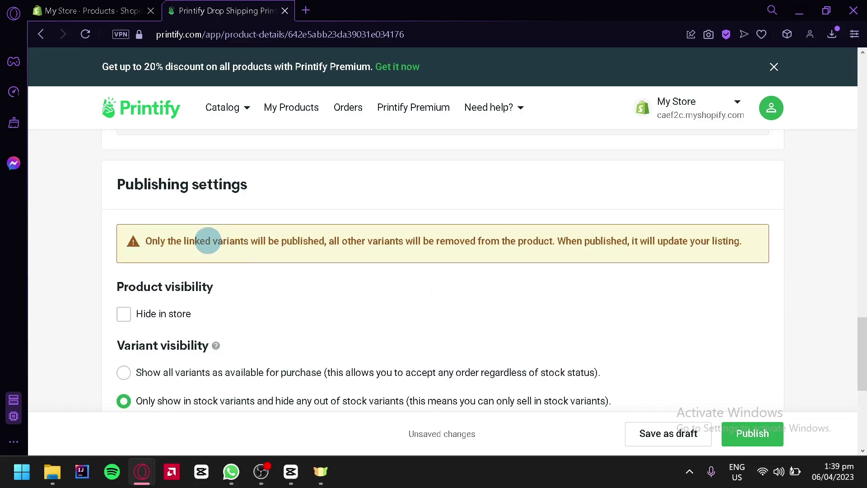
pyautogui.scroll(7, 208, 240)
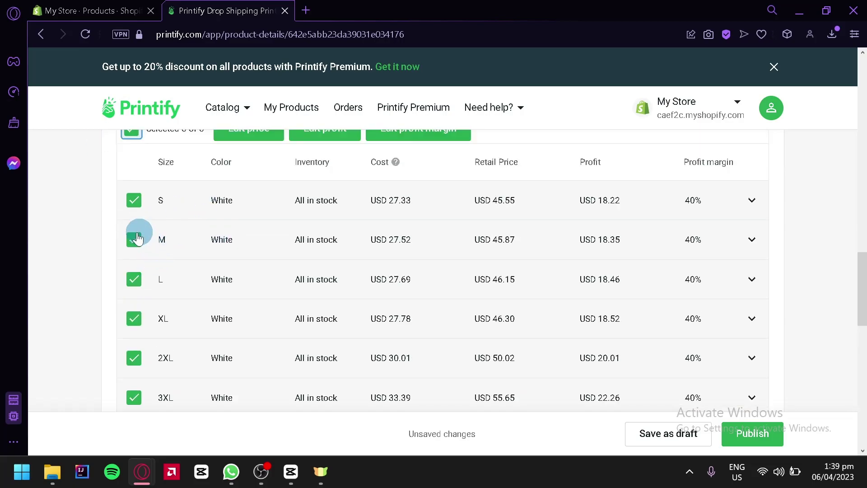
pyautogui.scroll(-7, 137, 234)
pyautogui.scroll(-4, 187, 246)
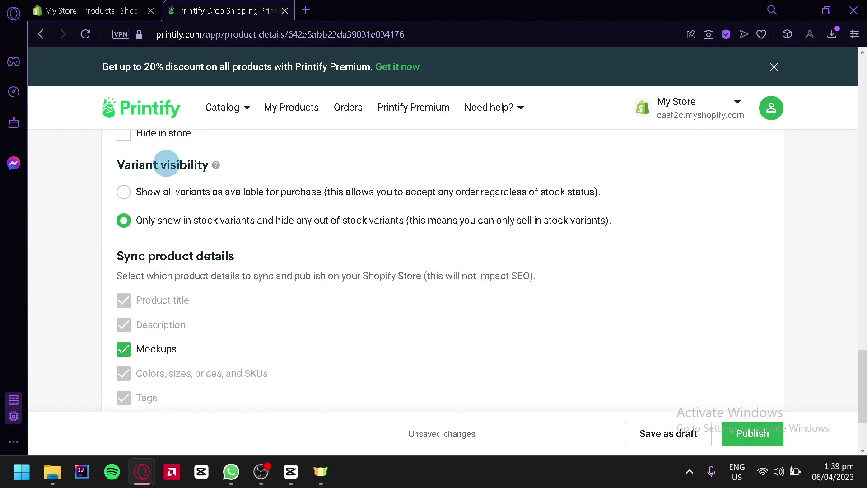
pyautogui.scroll(-2, 249, 264)
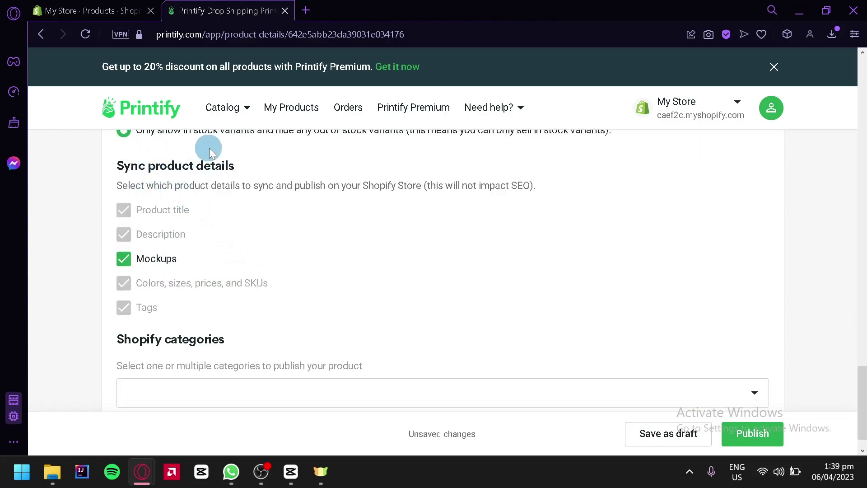
pyautogui.scroll(6, 237, 183)
pyautogui.scroll(-6, 394, 248)
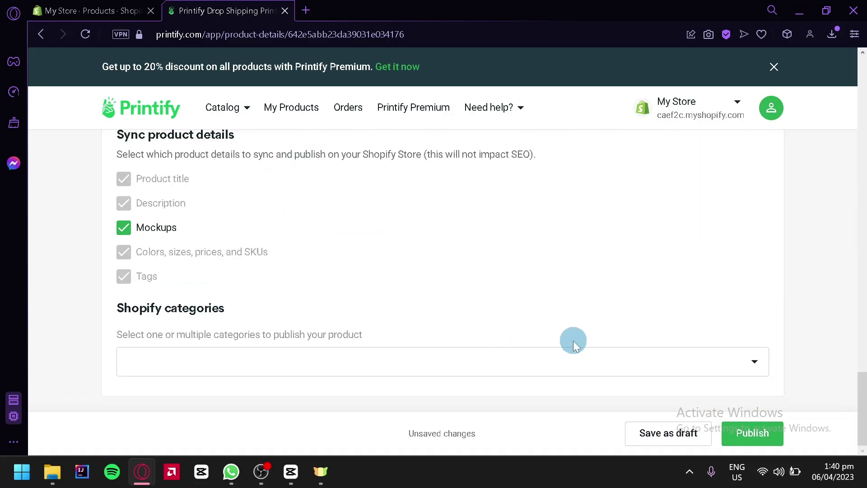
pyautogui.click(768, 441)
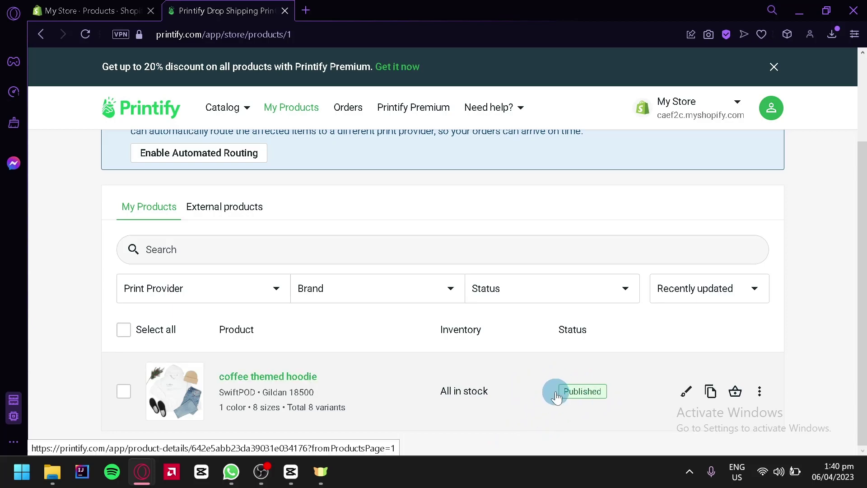
# Step: Reload Shopify's Products list until the hoodie appears, confirming Printify shows it published
pyautogui.click(115, 3)
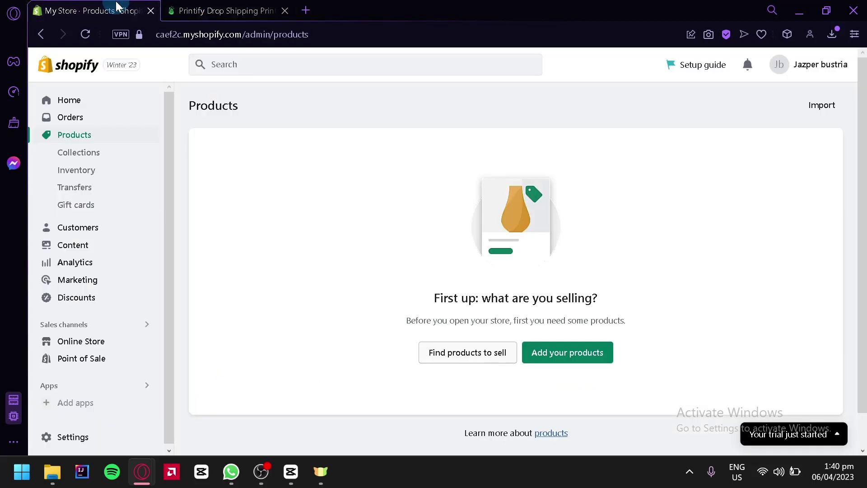
pyautogui.click(91, 34)
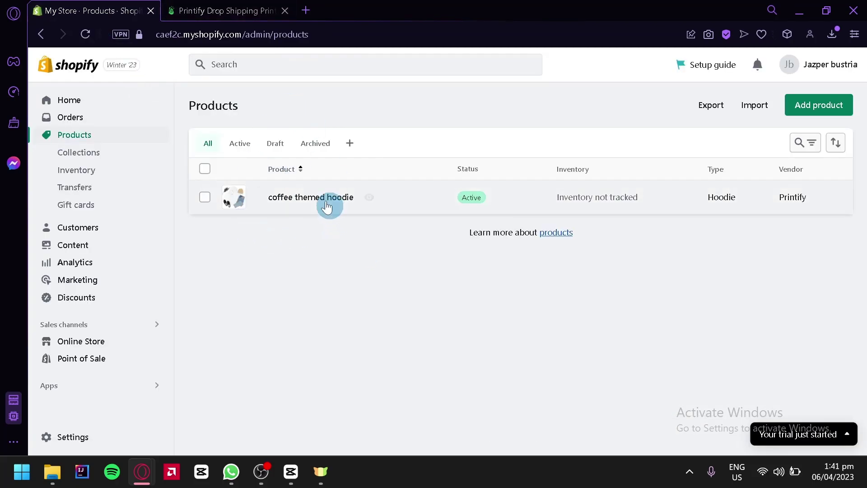
pyautogui.click(264, 18)
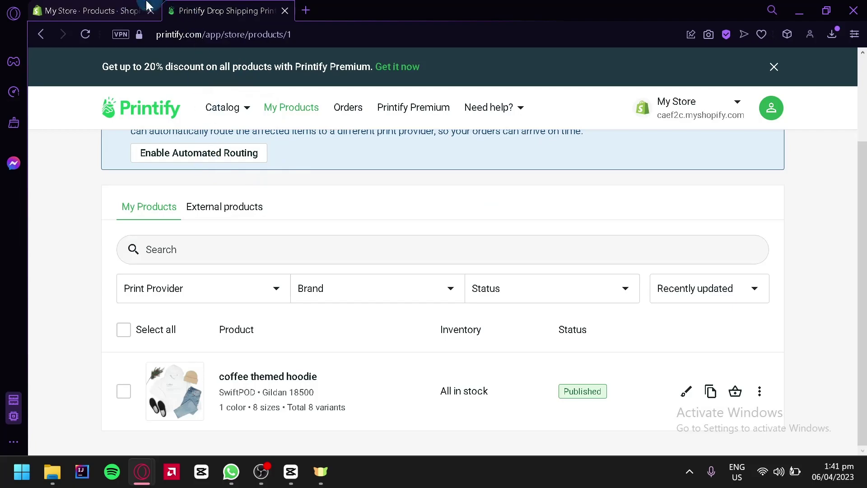
pyautogui.click(113, 11)
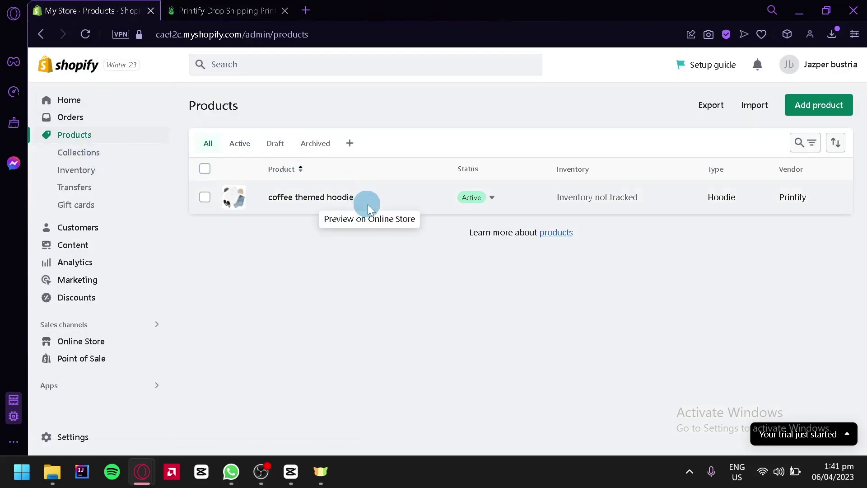
# Step: Open the coffee themed hoodie's admin page and review its mockups and White S–5XL variants
pyautogui.click(293, 197)
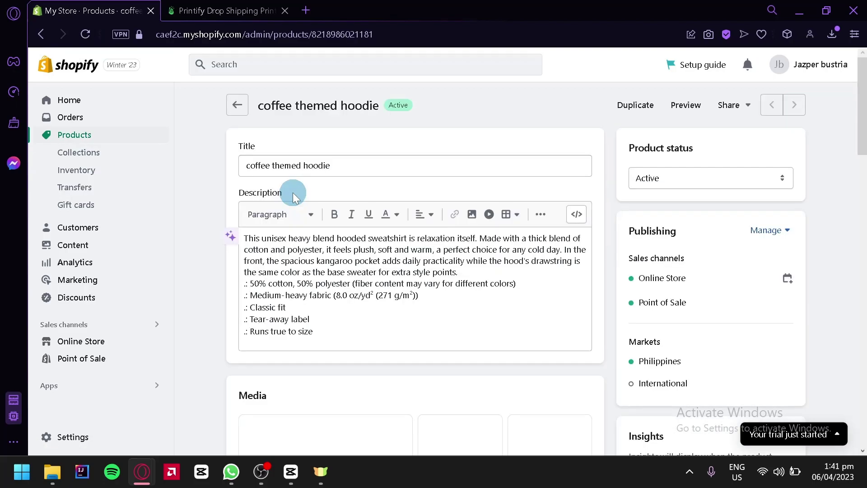
pyautogui.scroll(-5, 336, 189)
pyautogui.scroll(-20, 344, 190)
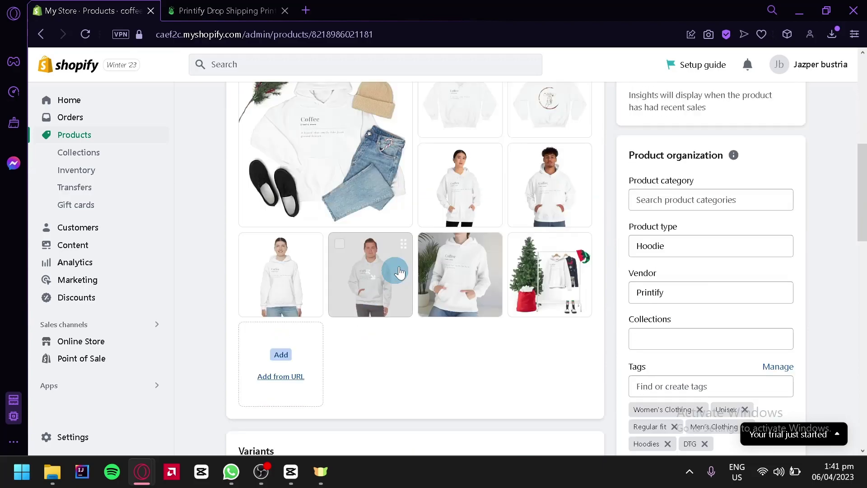
pyautogui.scroll(12, 400, 208)
pyautogui.scroll(15, 433, 246)
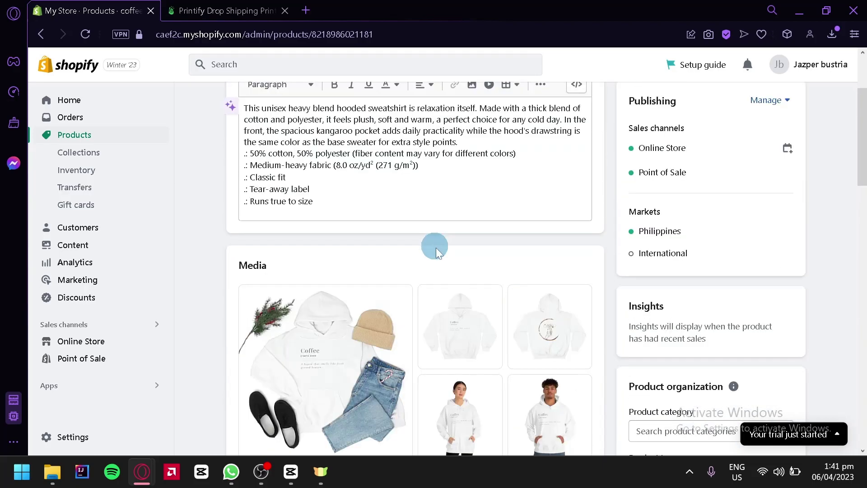
pyautogui.scroll(-8, 414, 207)
pyautogui.scroll(-5, 389, 215)
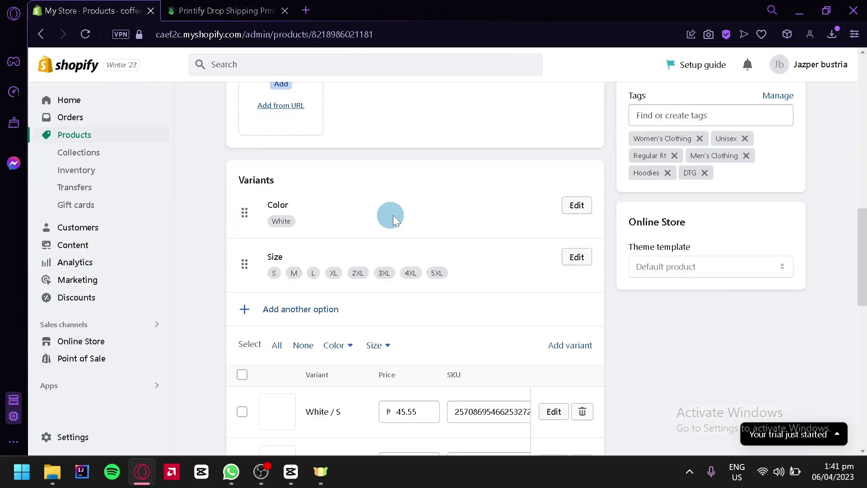
pyautogui.scroll(8, 456, 229)
pyautogui.scroll(-8, 479, 201)
pyautogui.scroll(10, 500, 197)
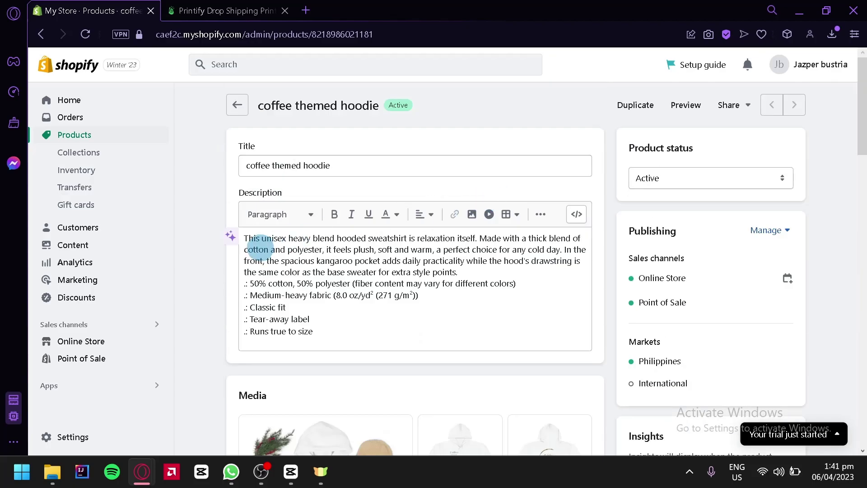
# Step: Preview the storefront using the Dawn theme from Online Store
pyautogui.click(112, 343)
pyautogui.scroll(-3, 363, 270)
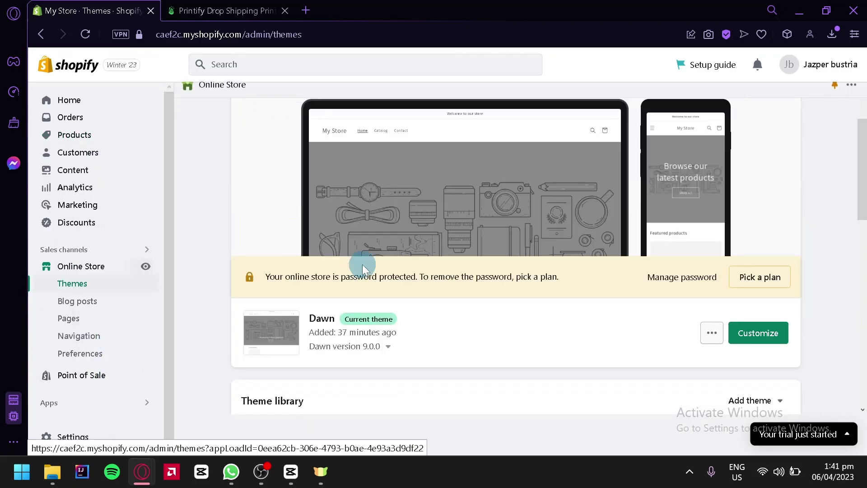
pyautogui.click(712, 333)
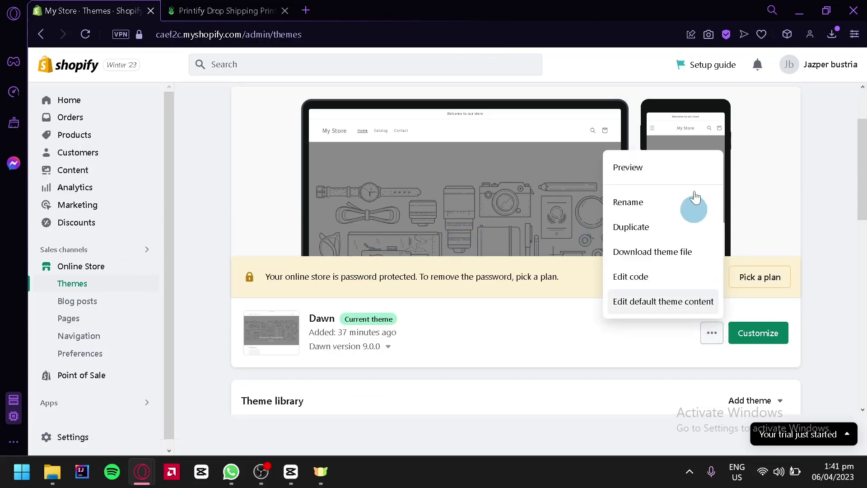
pyautogui.click(675, 168)
# Step: Browse the hoodie's ₱45.55 PHP storefront page, enlarging the Christmas-tree mockup image
pyautogui.scroll(-5, 116, 227)
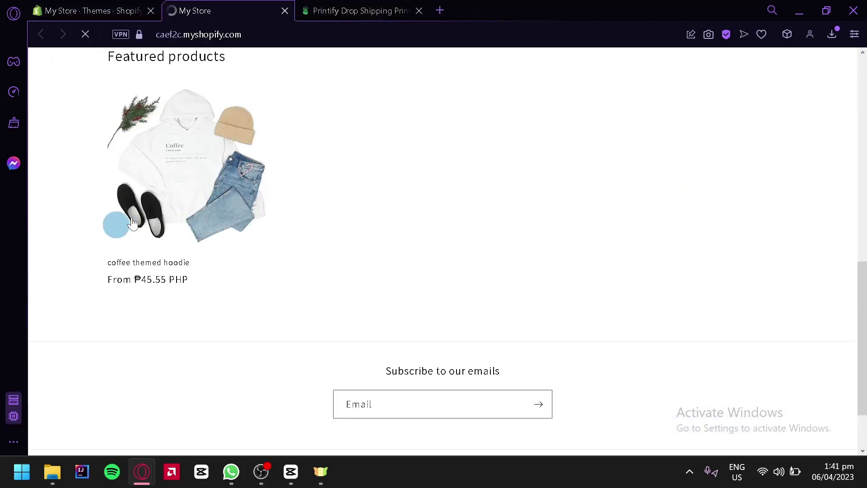
pyautogui.scroll(2, 147, 239)
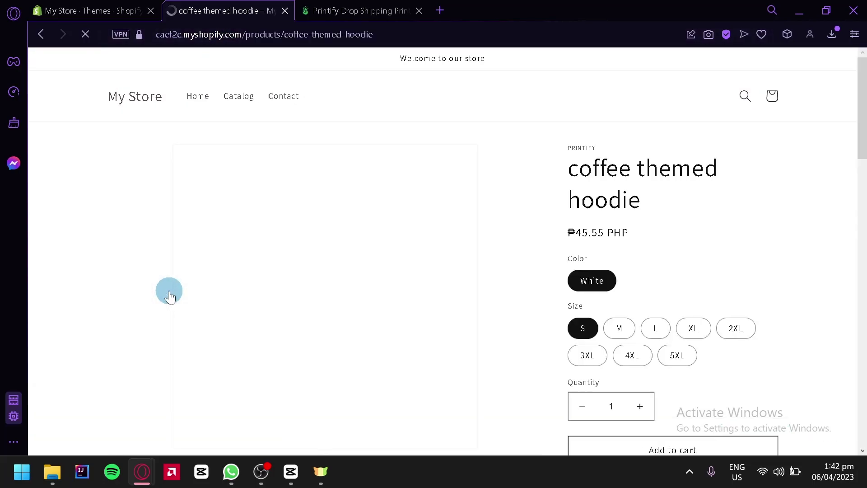
pyautogui.scroll(-5, 353, 209)
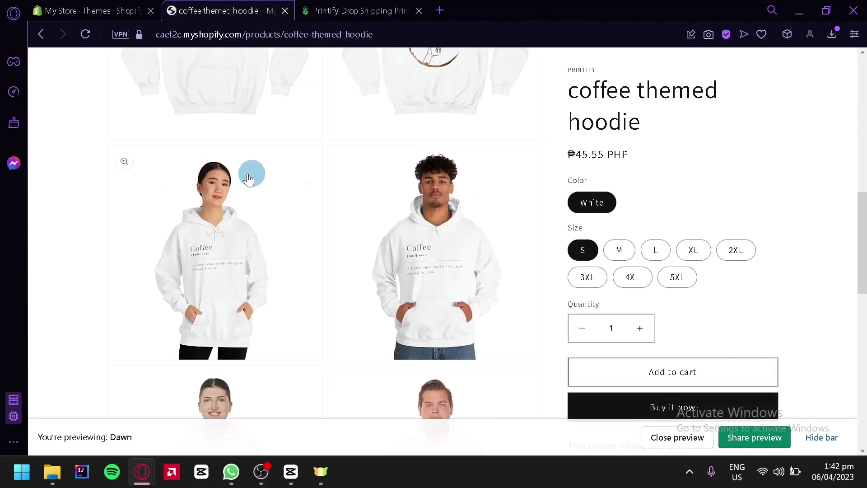
pyautogui.scroll(5, 252, 174)
pyautogui.scroll(-5, 226, 155)
pyautogui.scroll(-5, 406, 152)
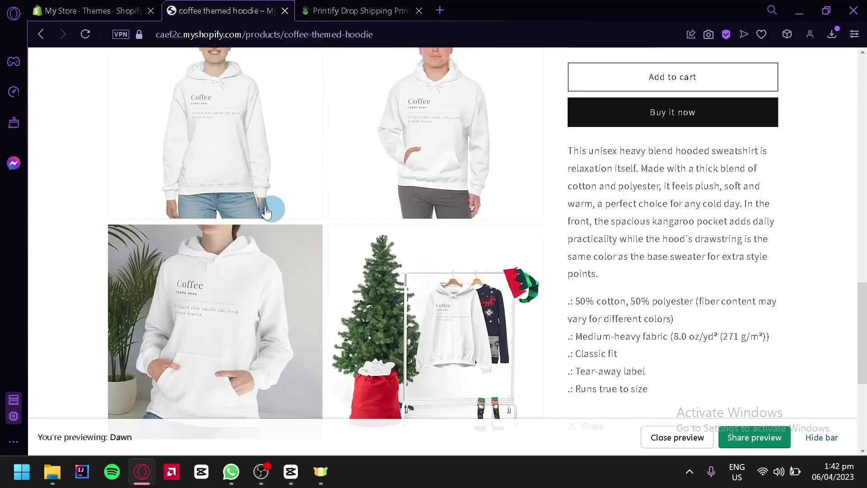
pyautogui.click(396, 271)
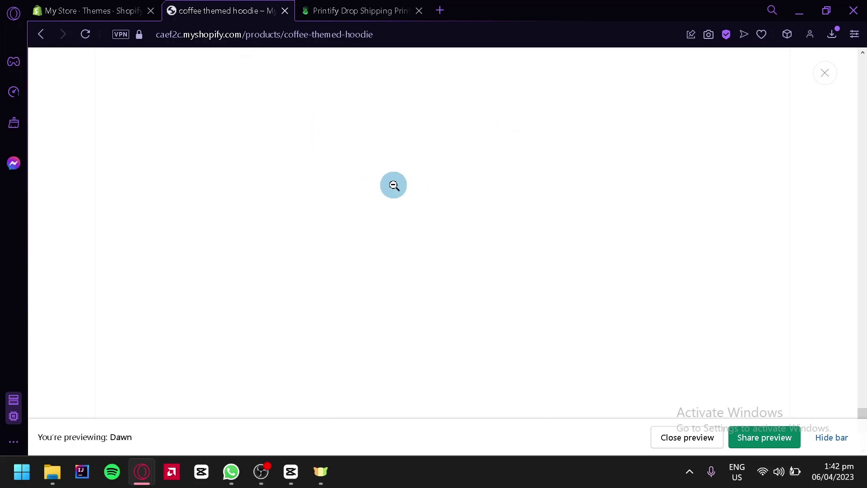
pyautogui.scroll(-5, 396, 189)
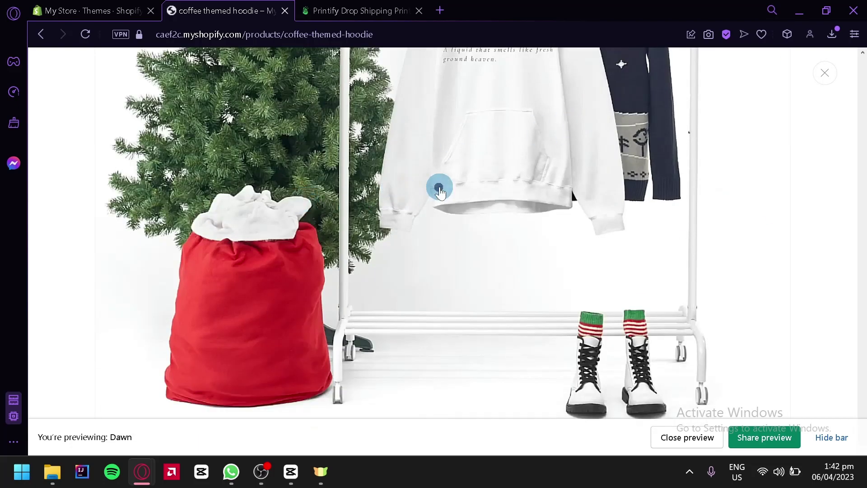
pyautogui.click(439, 188)
pyautogui.scroll(-5, 597, 226)
pyautogui.scroll(10, 685, 225)
pyautogui.scroll(-3, 699, 233)
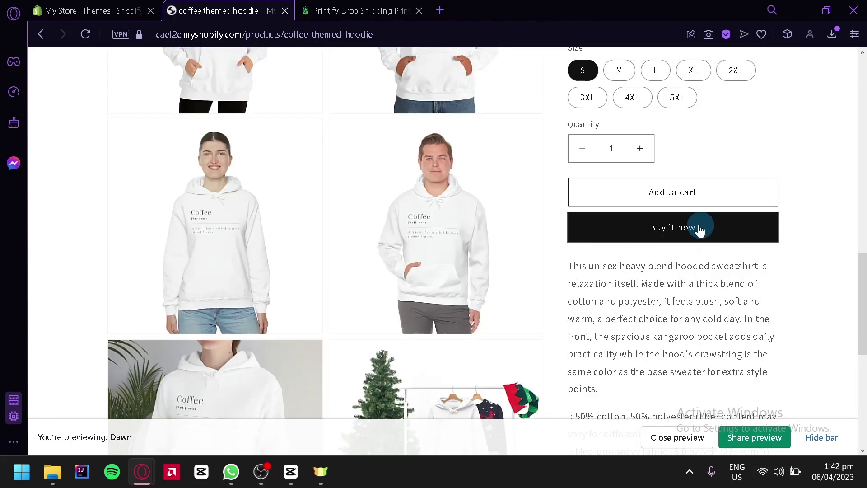
pyautogui.scroll(5, 684, 185)
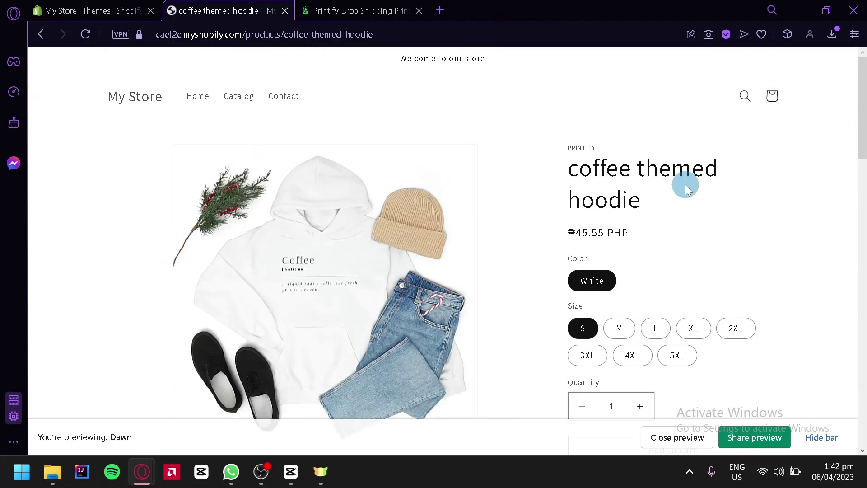